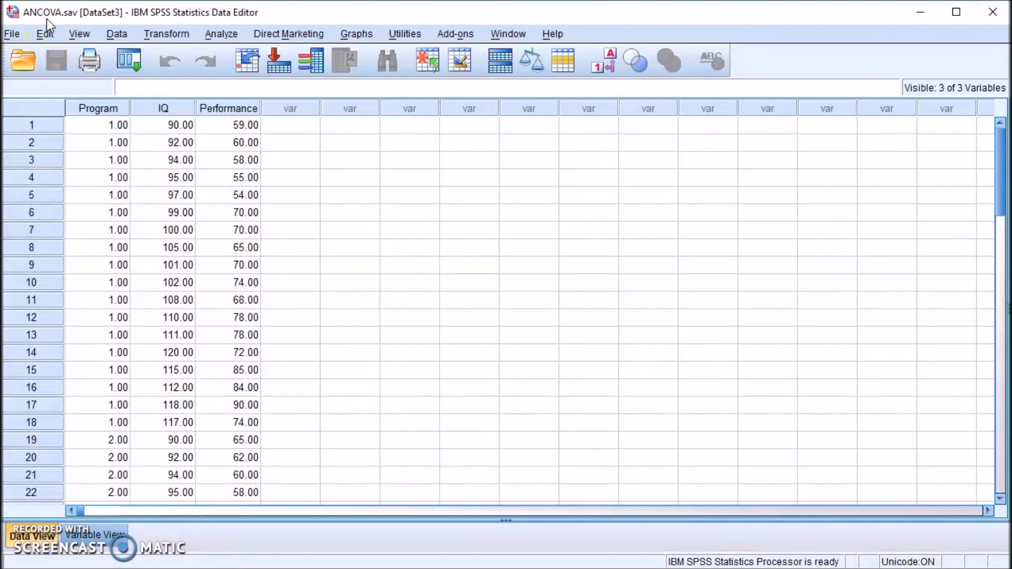
Check the Program variable's value labels in the variable definitions without changing them.
{"action": "left_click", "coordinate": [49, 18]}
{"action": "left_click", "coordinate": [95, 535]}
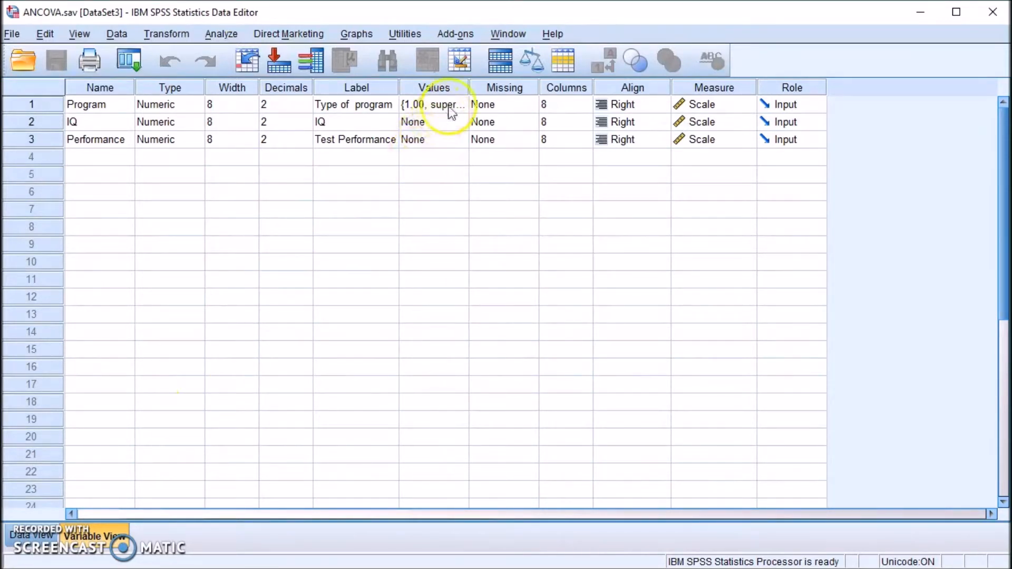
{"action": "left_click", "coordinate": [32, 536]}
{"action": "left_click", "coordinate": [93, 534]}
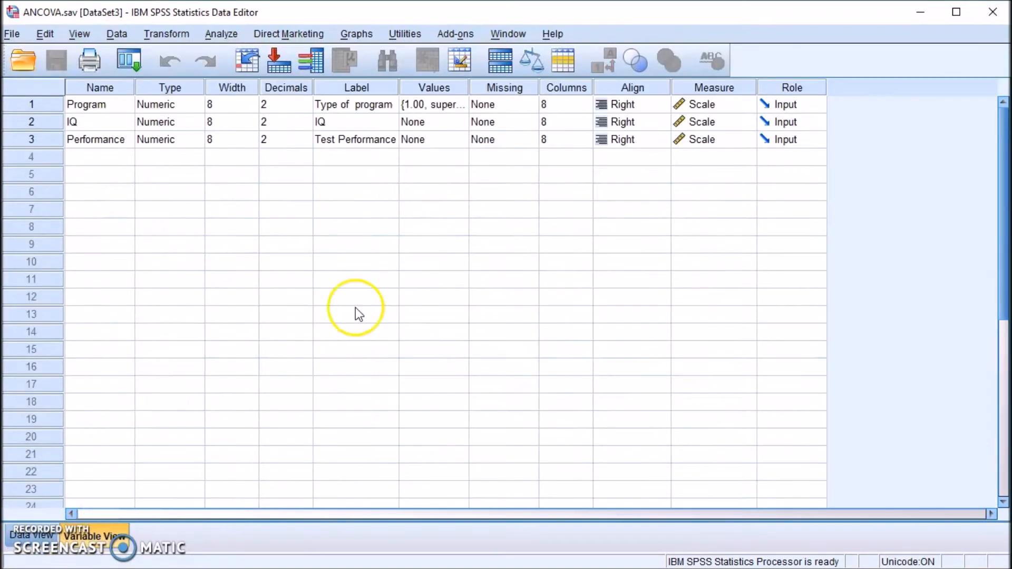
{"action": "left_click", "coordinate": [460, 105]}
{"action": "left_click", "coordinate": [462, 106]}
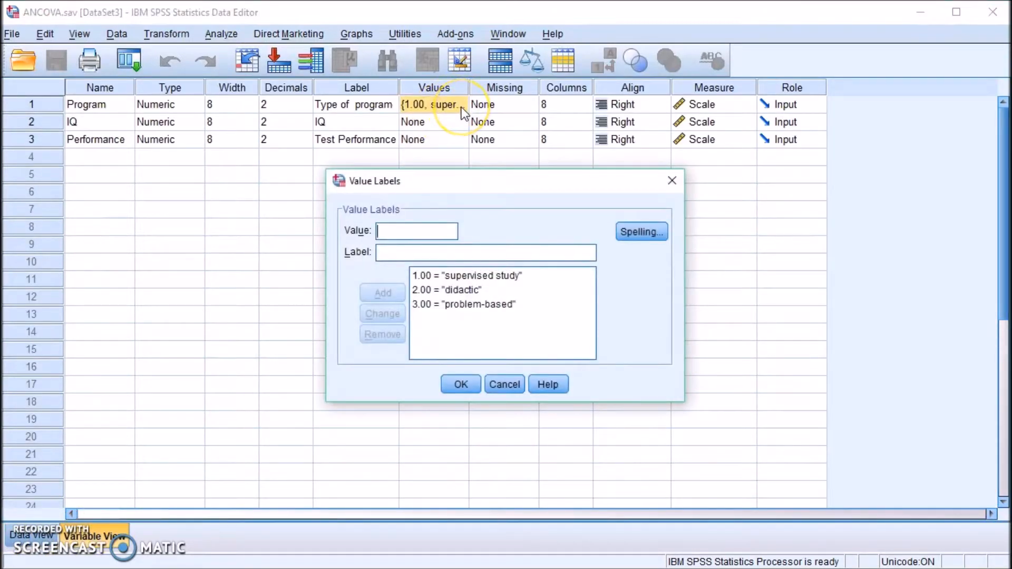
{"action": "left_click", "coordinate": [501, 385]}
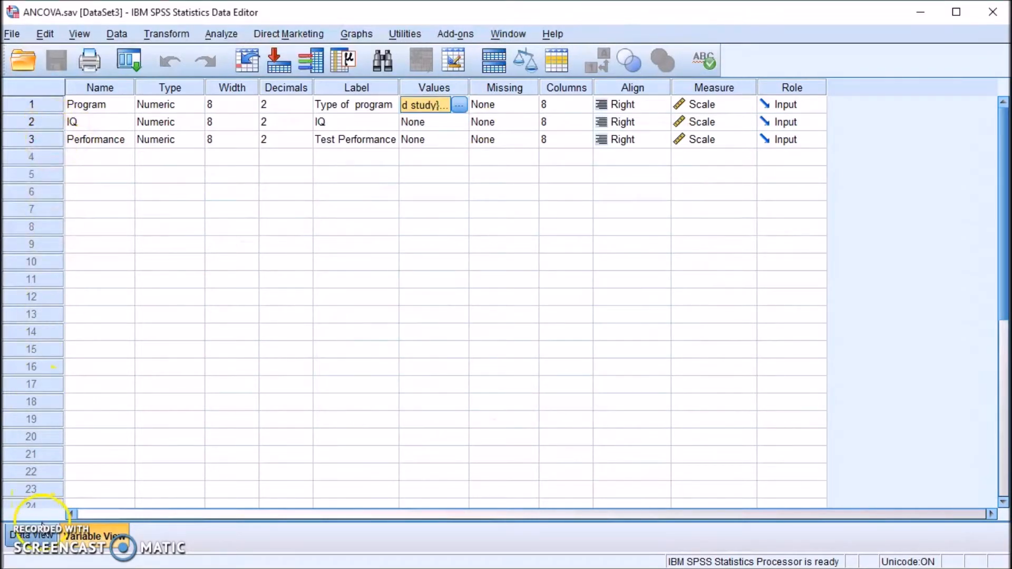
{"action": "left_click", "coordinate": [31, 535]}
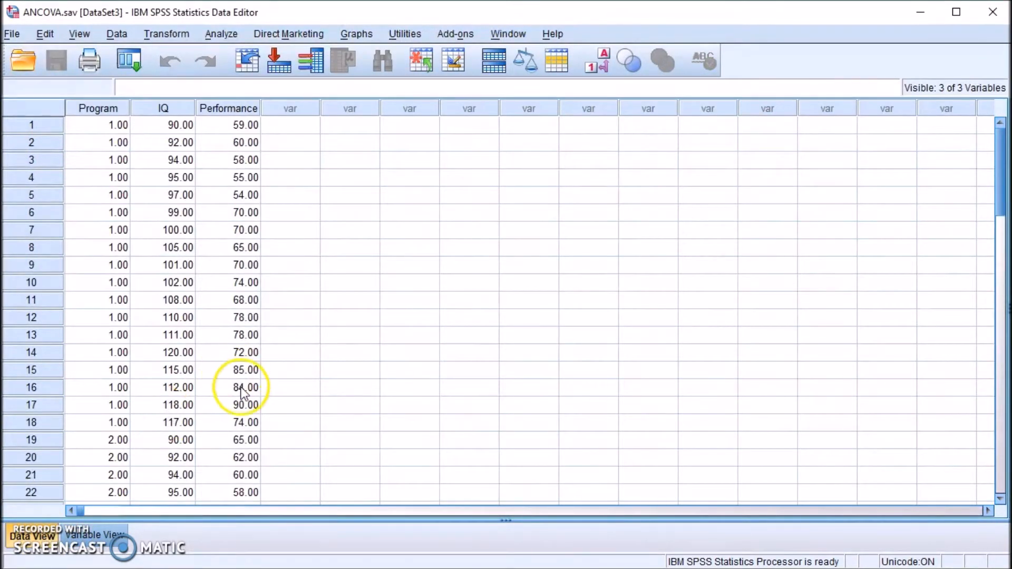
Highlight the IQ, Performance and Program columns in the data grid, then show Variable View.
{"action": "left_click_drag", "start_coordinate": [175, 109], "coordinate": [209, 110]}
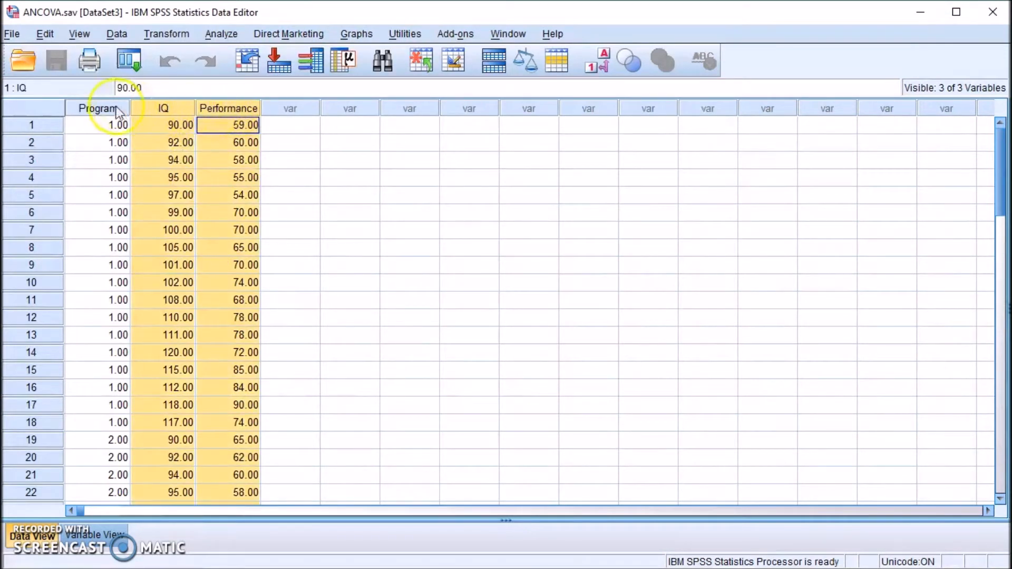
{"action": "left_click", "coordinate": [96, 110]}
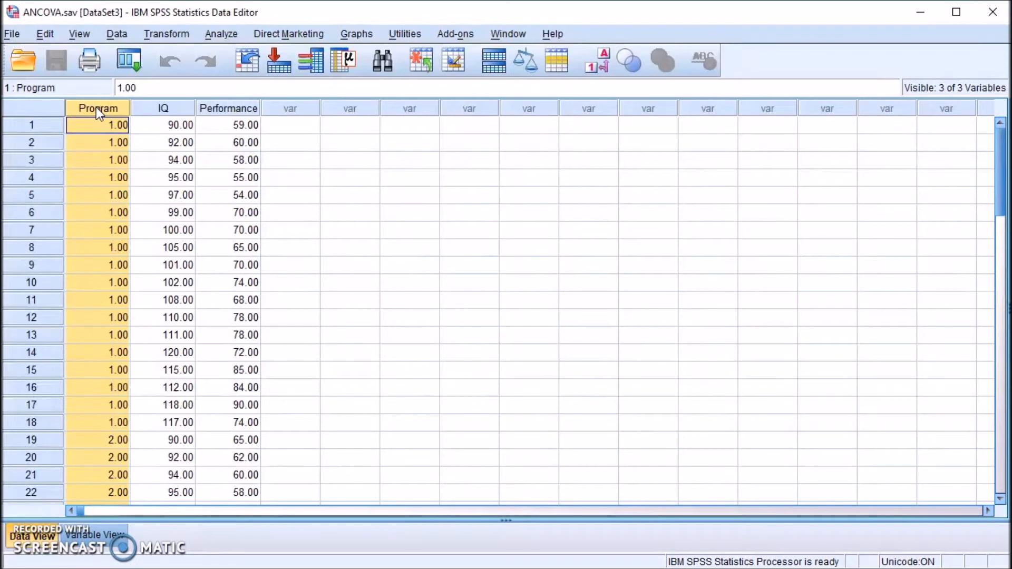
{"action": "left_click", "coordinate": [95, 122]}
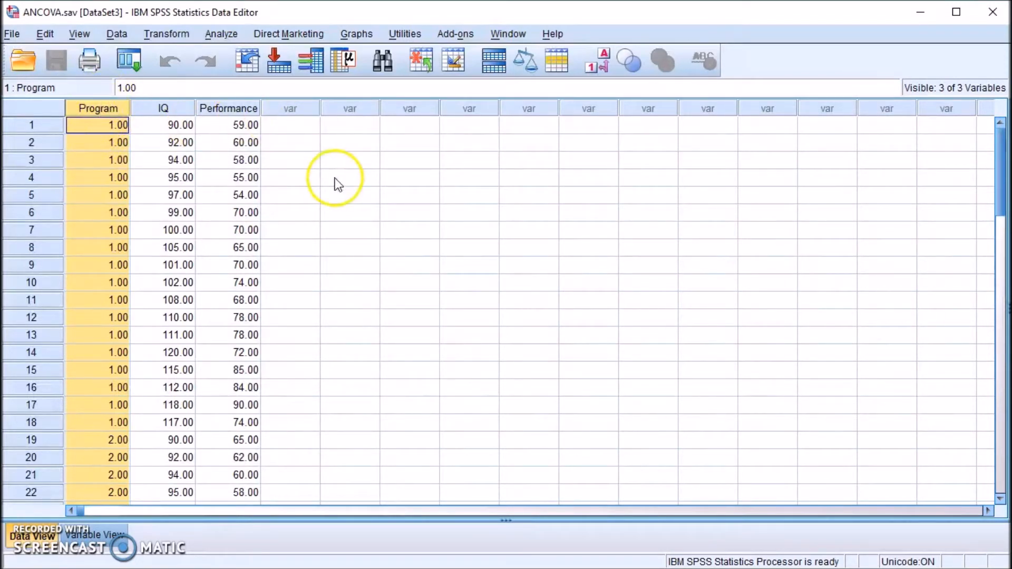
{"action": "left_click", "coordinate": [354, 184]}
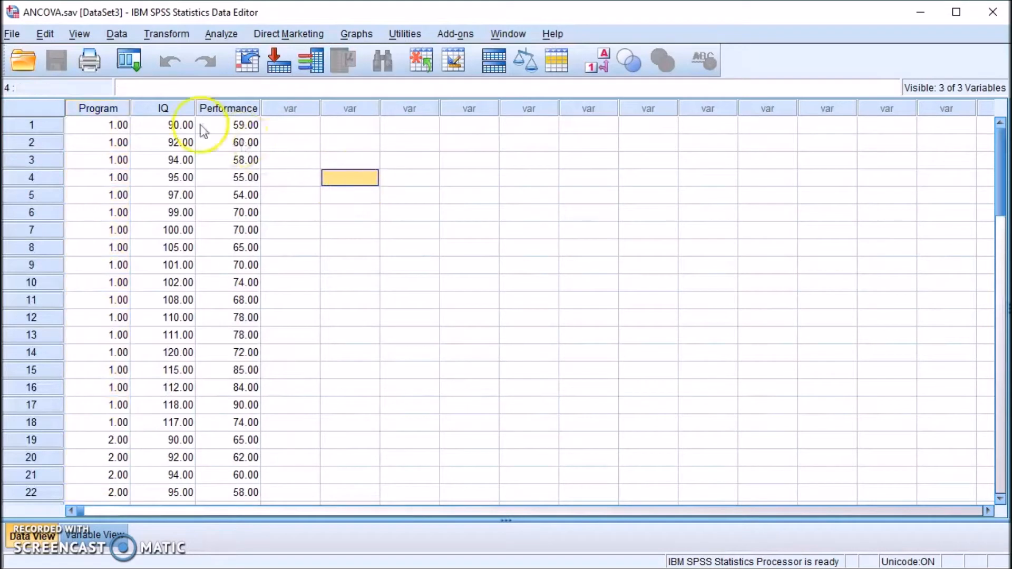
{"action": "left_click", "coordinate": [98, 109]}
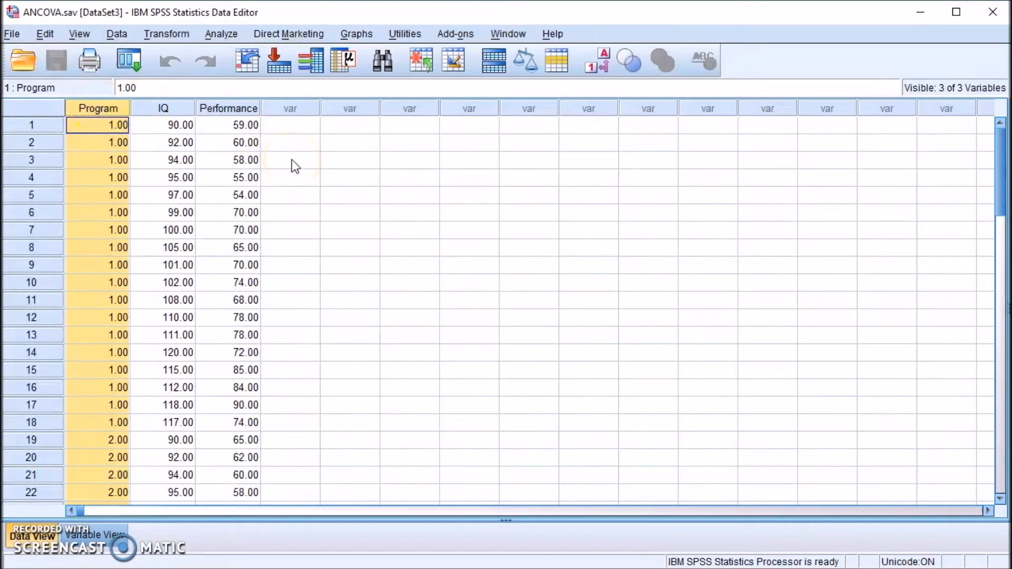
{"action": "left_click", "coordinate": [324, 177]}
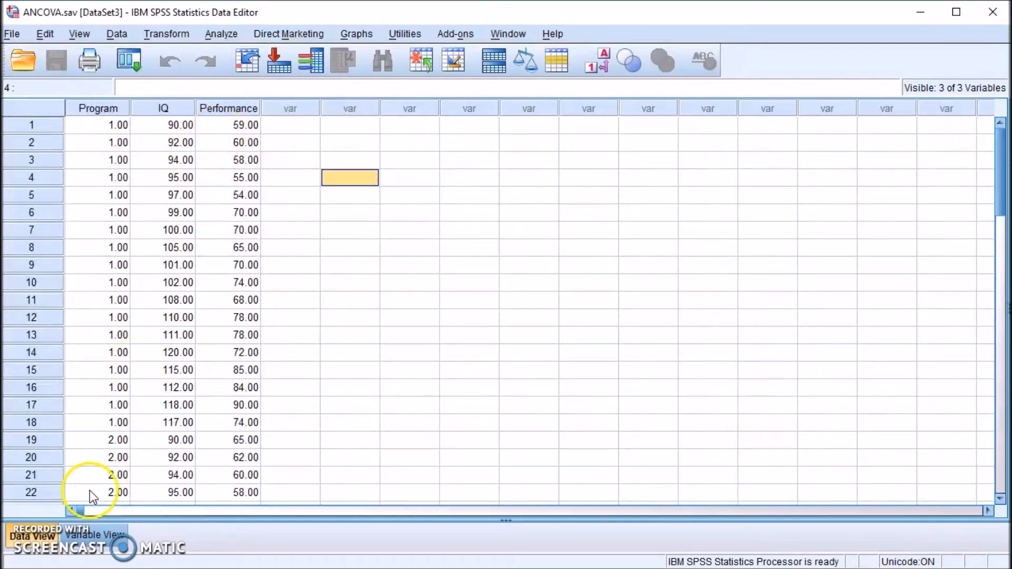
{"action": "left_click", "coordinate": [93, 536]}
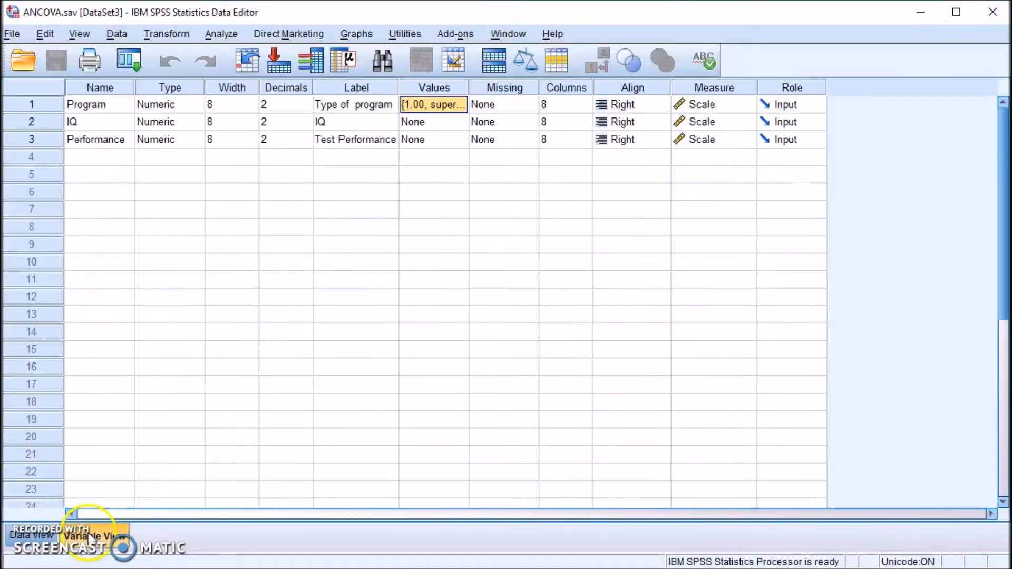
Recheck Program's value labels, widen the Label column to show full labels, and return to Data View.
{"action": "left_click", "coordinate": [459, 103]}
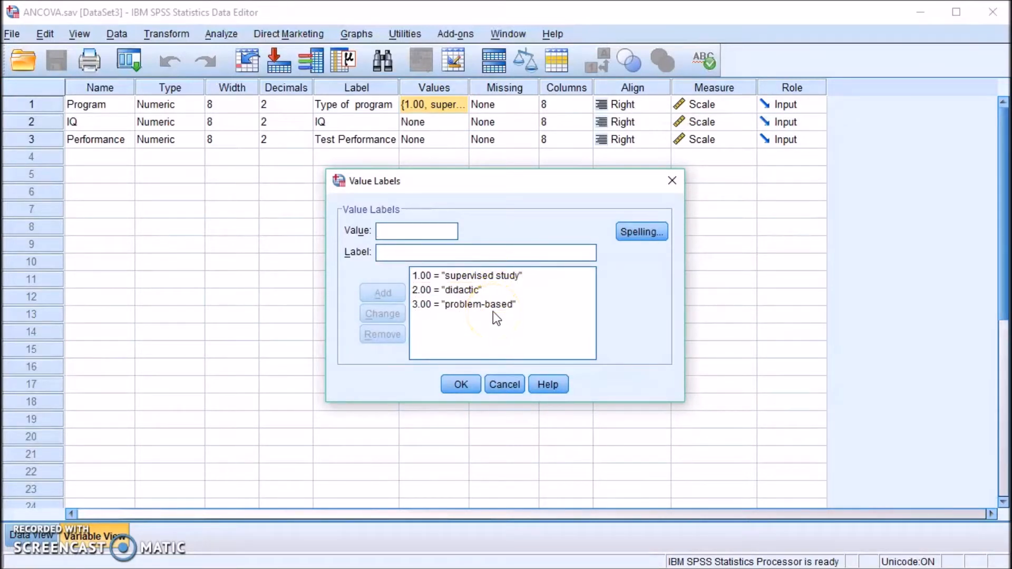
{"action": "left_click", "coordinate": [503, 384]}
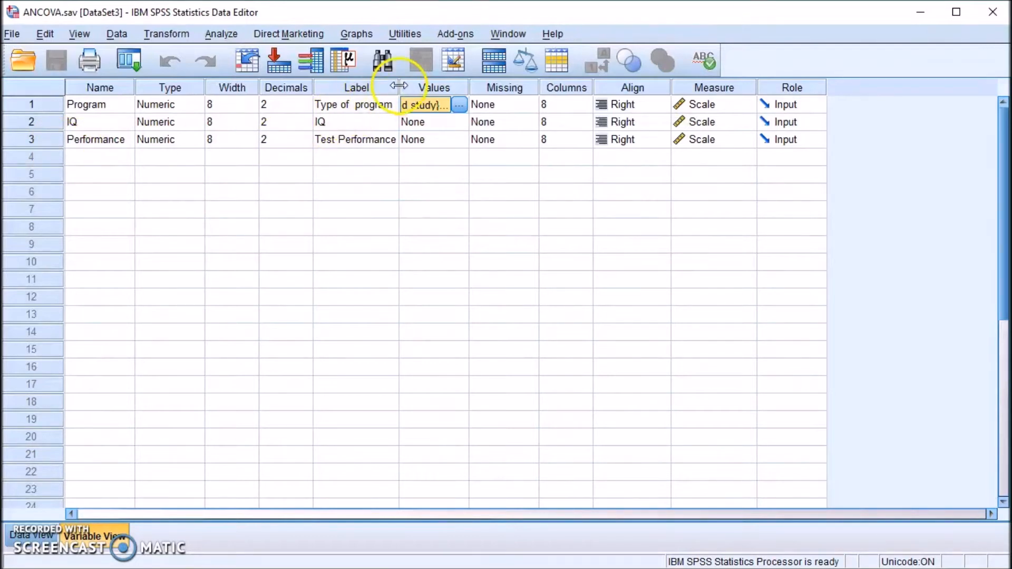
{"action": "left_click_drag", "start_coordinate": [398, 86], "coordinate": [531, 83]}
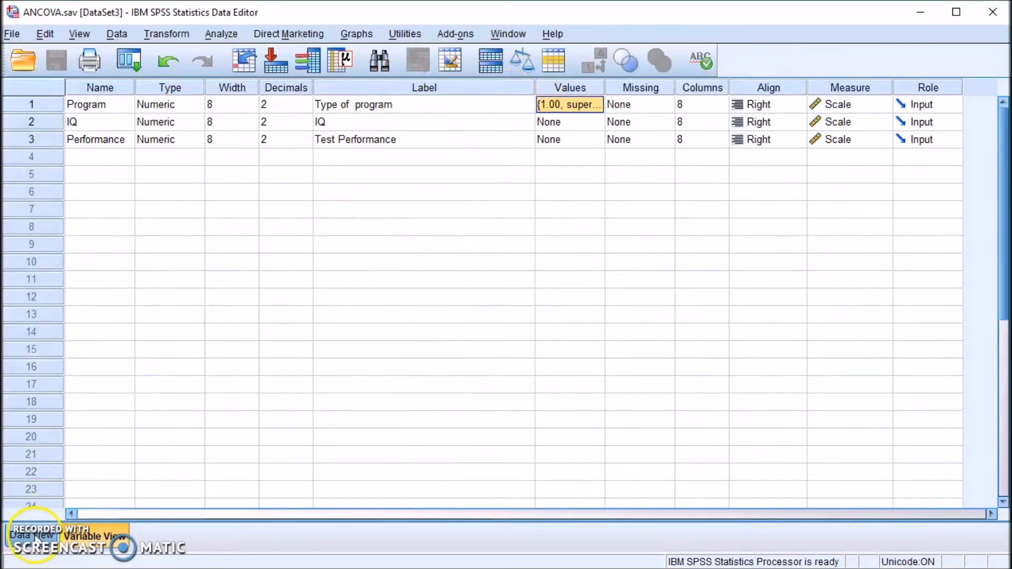
{"action": "left_click", "coordinate": [53, 532]}
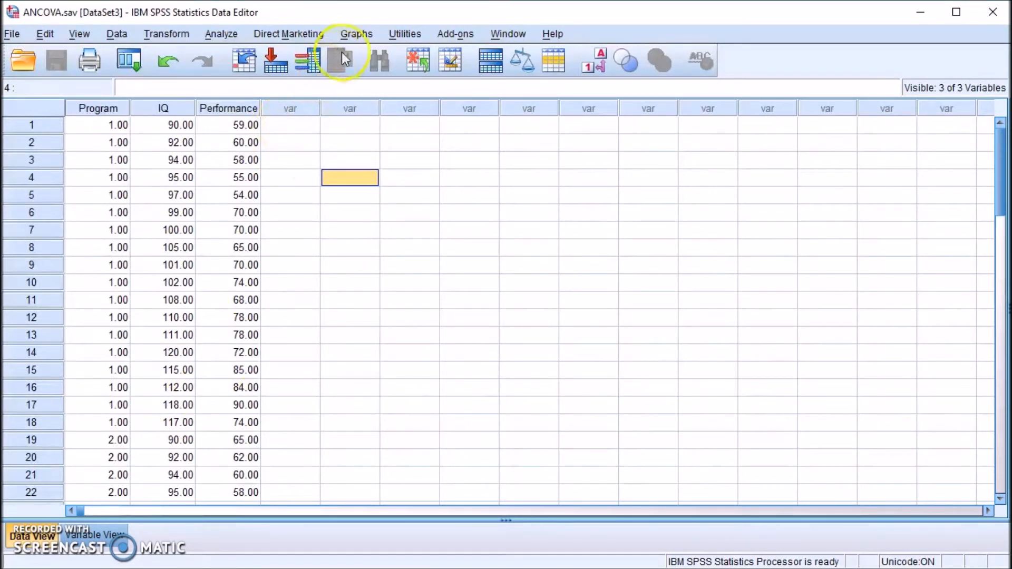
Build a Simple Scatter chart in Chart Builder with Test Performance on Y and IQ on X.
{"action": "left_click", "coordinate": [359, 35]}
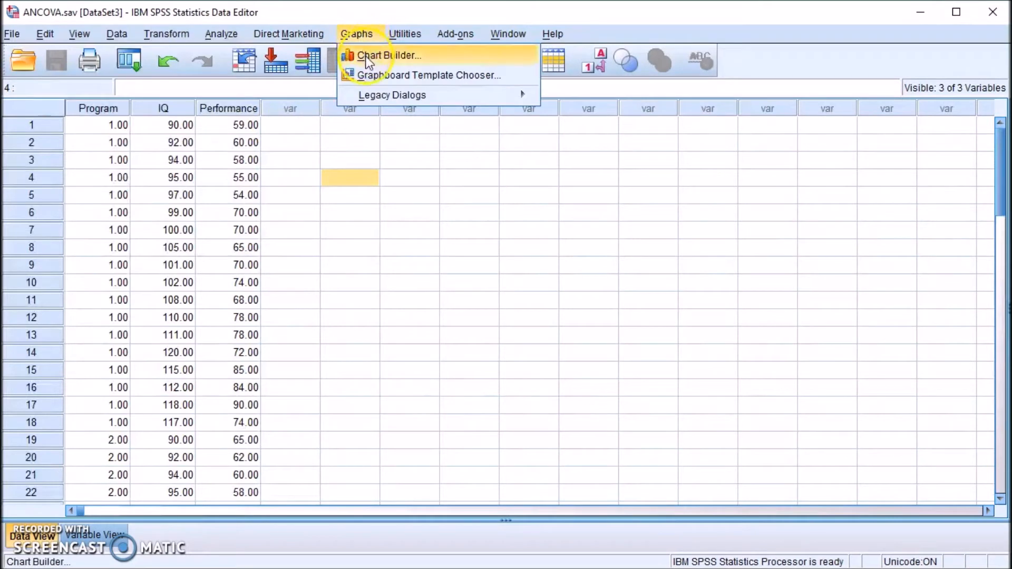
{"action": "left_click", "coordinate": [368, 58]}
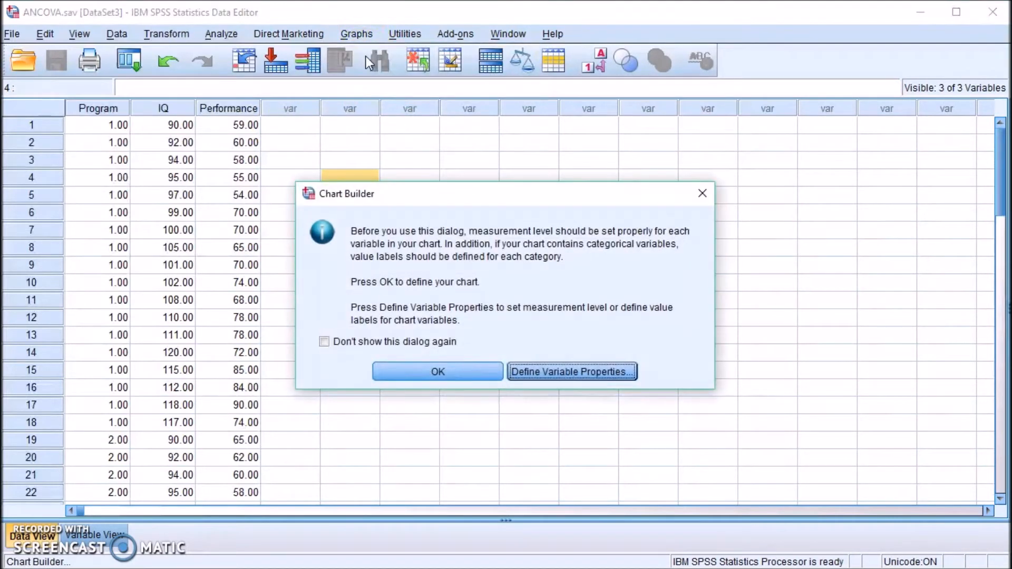
{"action": "left_click", "coordinate": [425, 377]}
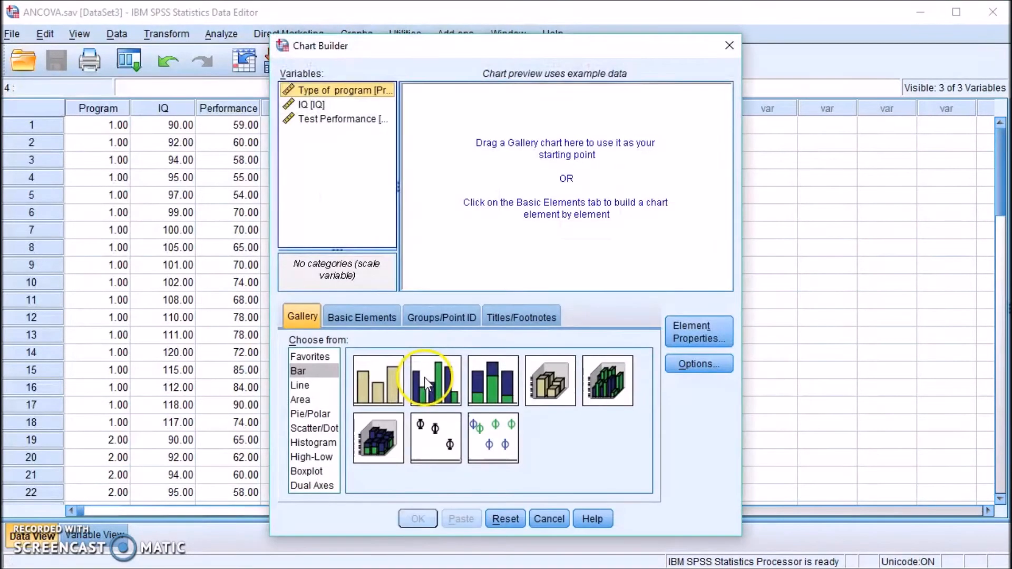
{"action": "left_click", "coordinate": [315, 427]}
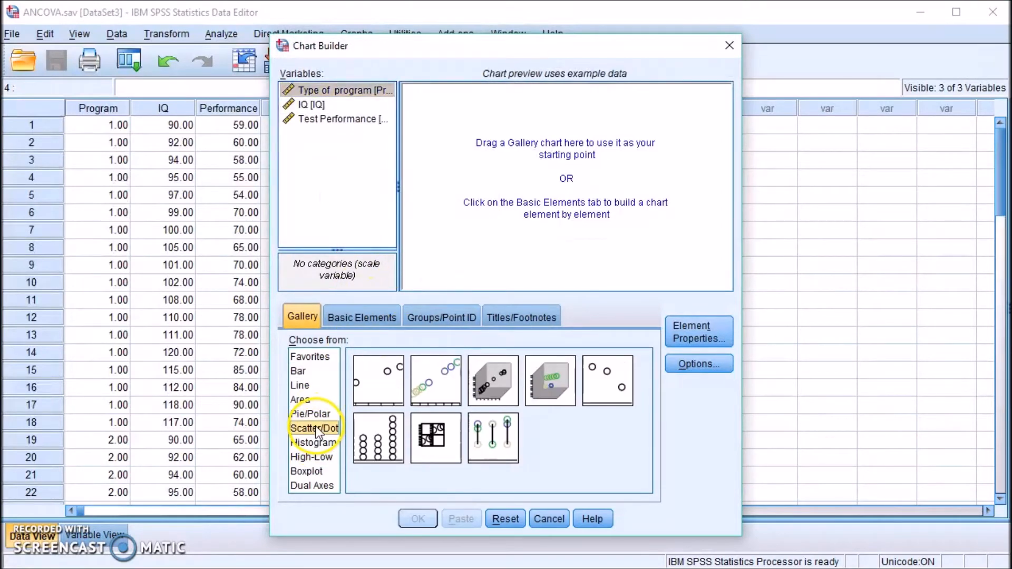
{"action": "left_click_drag", "start_coordinate": [366, 397], "coordinate": [494, 188]}
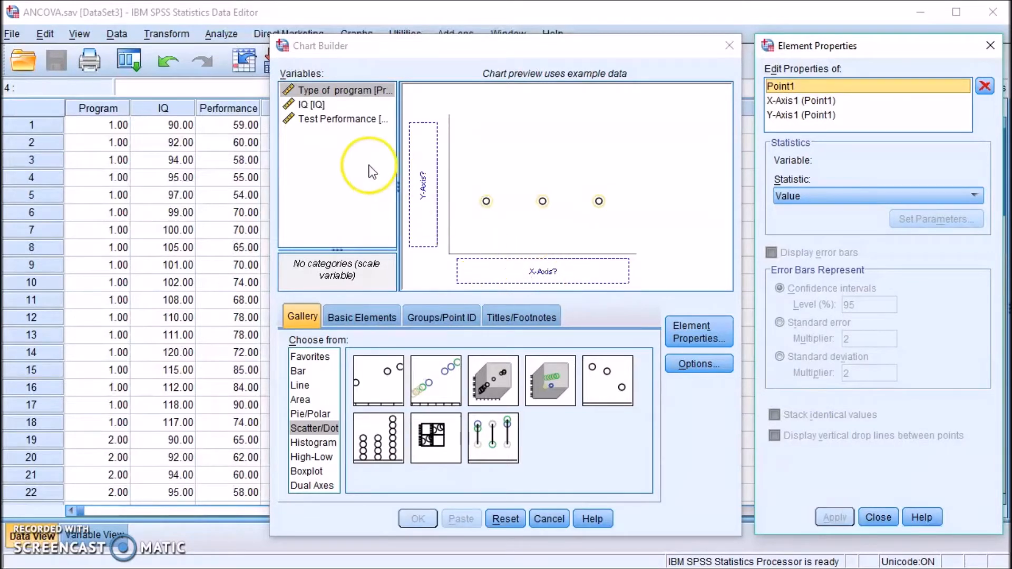
{"action": "left_click", "coordinate": [329, 120]}
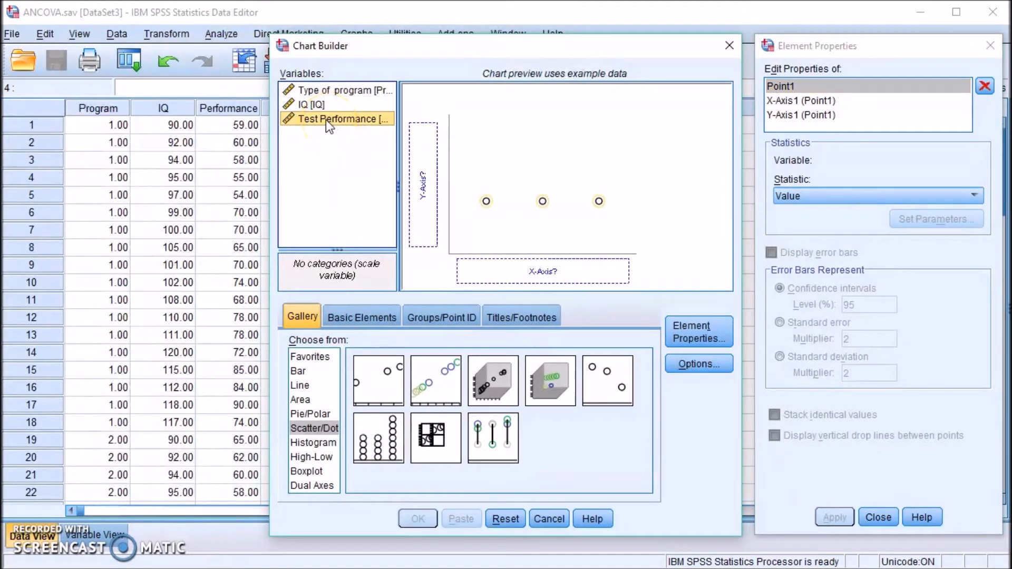
{"action": "left_click", "coordinate": [316, 119]}
{"action": "left_click_drag", "start_coordinate": [312, 120], "coordinate": [419, 184]}
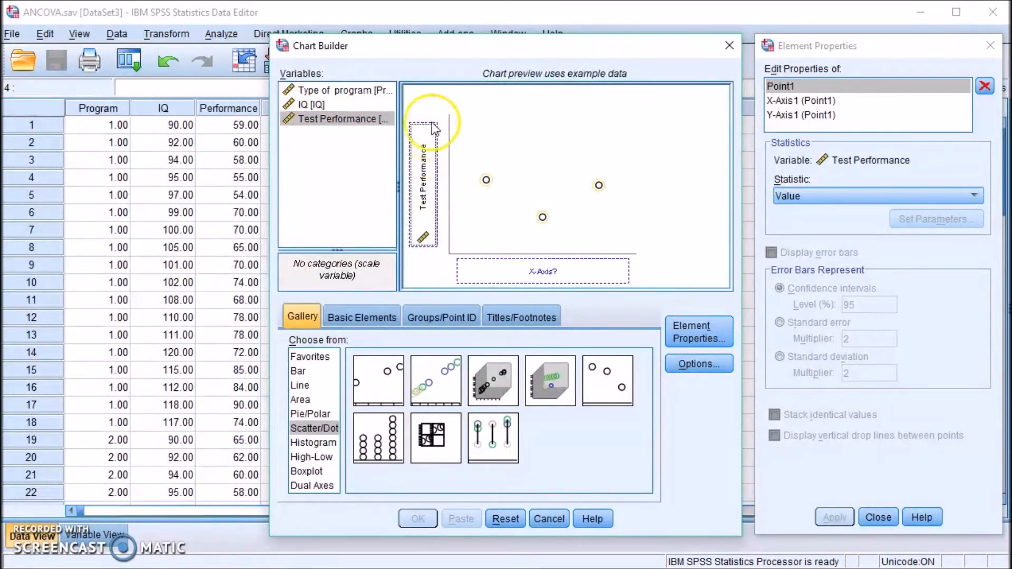
{"action": "left_click_drag", "start_coordinate": [310, 106], "coordinate": [500, 263]}
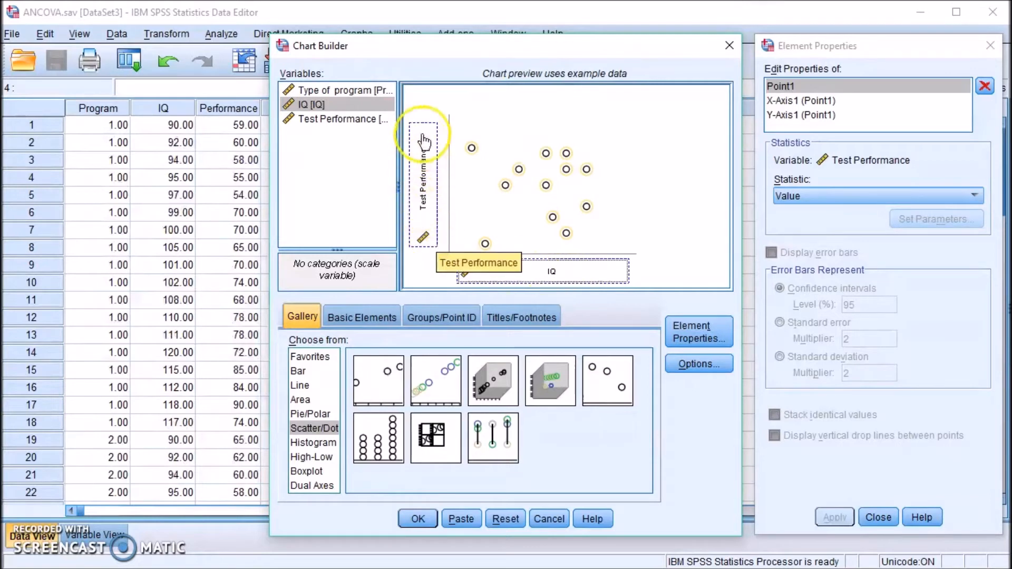
{"action": "left_click", "coordinate": [416, 519]}
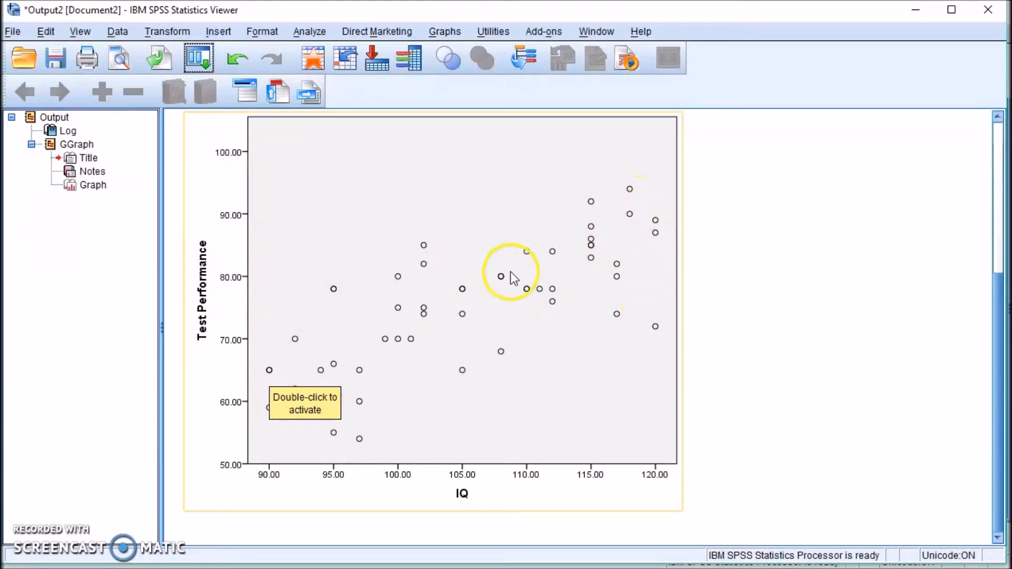
Add a Total fit line (y=-14.1+0.85*x, R² Linear 0.609) to the scatterplot in Chart Editor.
{"action": "double_click", "coordinate": [458, 222]}
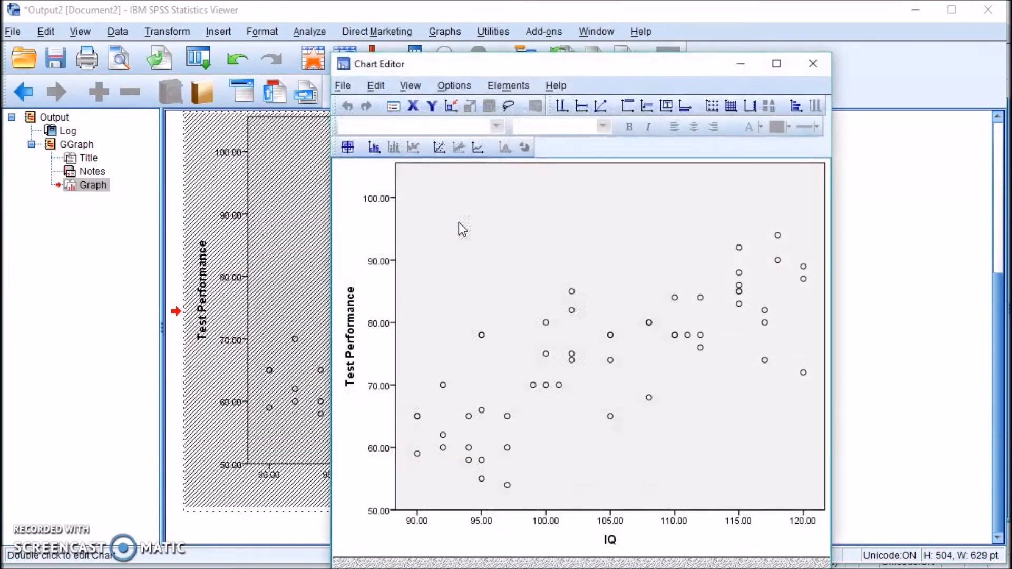
{"action": "left_click", "coordinate": [441, 150]}
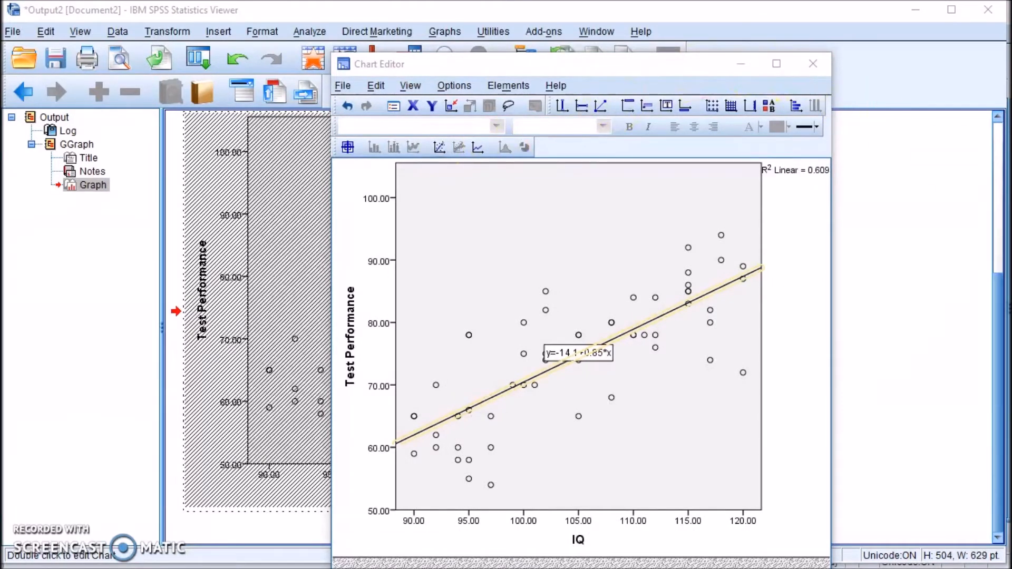
{"action": "left_click", "coordinate": [812, 64]}
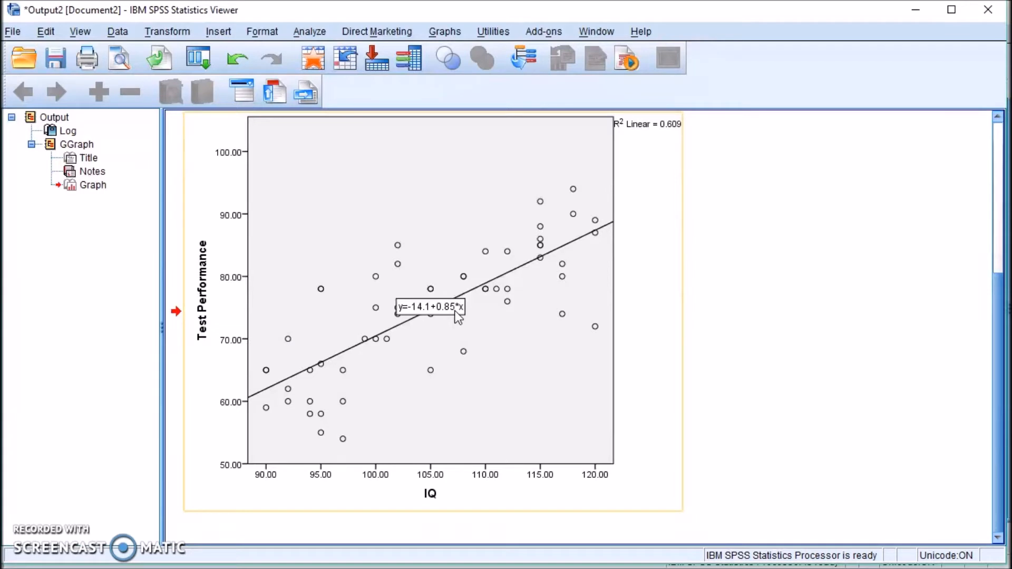
Select the scatterplot in the Viewer to review its fit line y=-14.1+0.85*x.
{"action": "left_click", "coordinate": [741, 320]}
{"action": "left_click", "coordinate": [488, 226]}
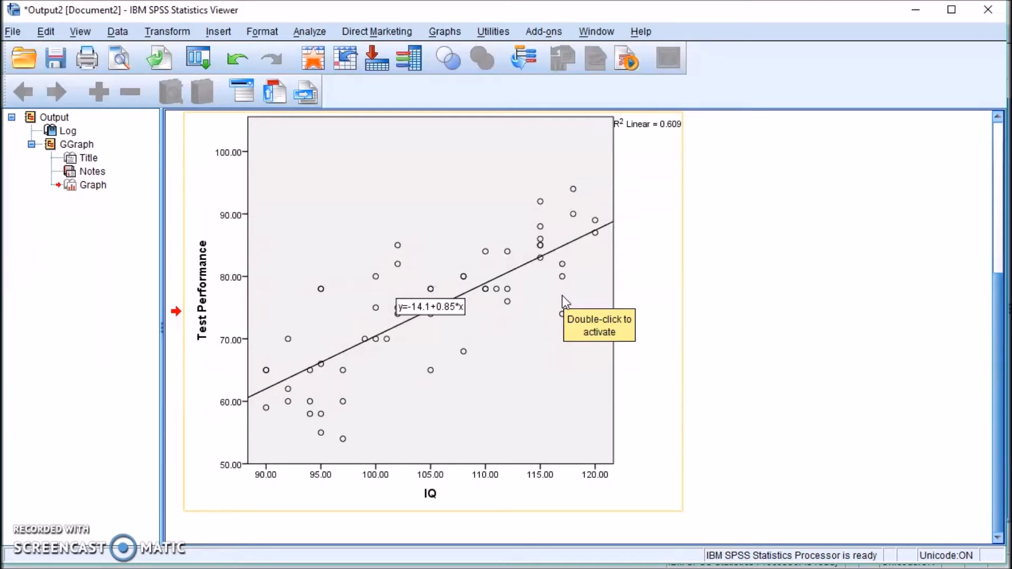
{"action": "left_click", "coordinate": [436, 310]}
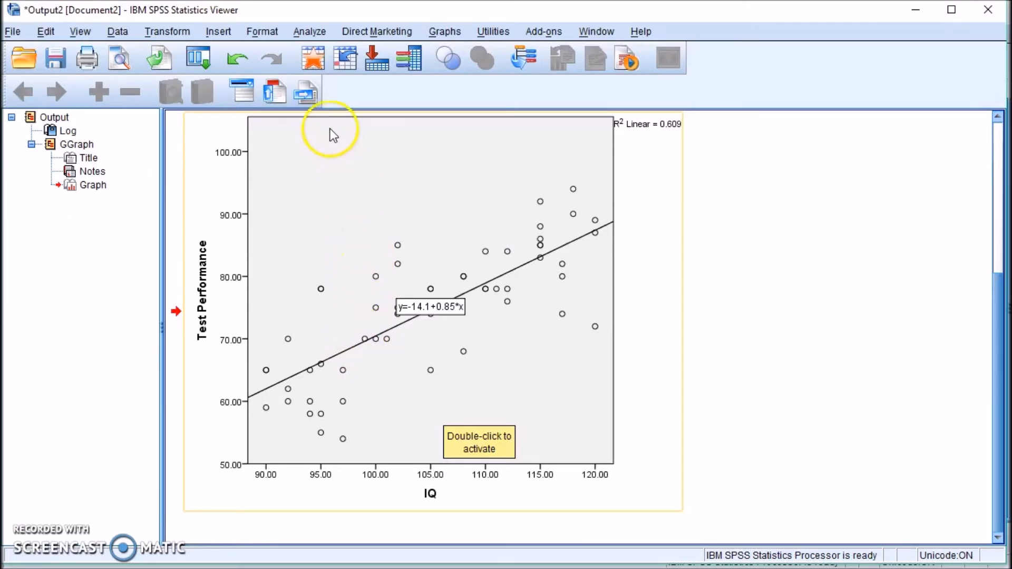
Run a Pearson bivariate correlation of IQ and Test Performance with significant correlations flagged.
{"action": "left_click", "coordinate": [315, 34]}
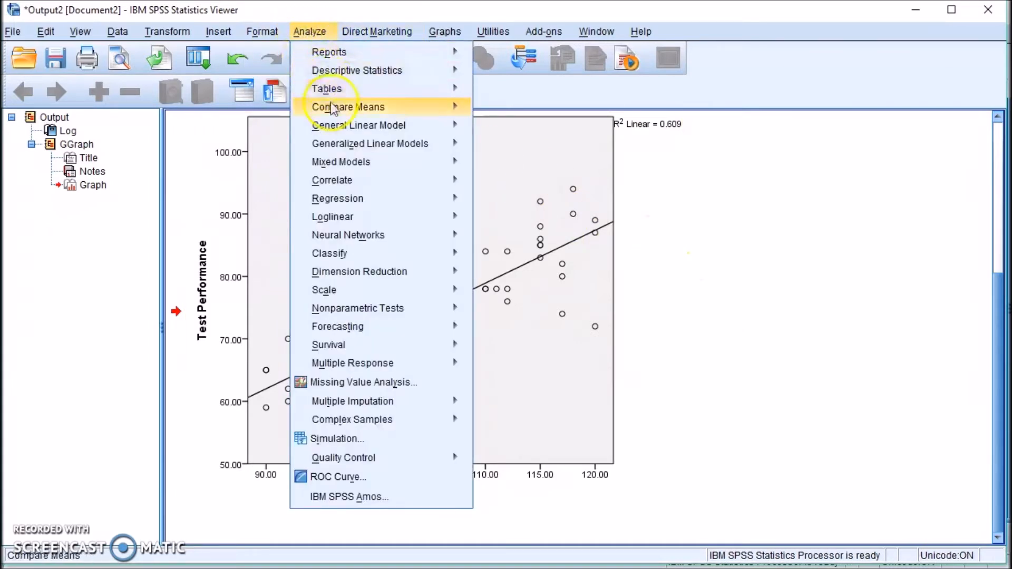
{"action": "mouse_move", "coordinate": [368, 179]}
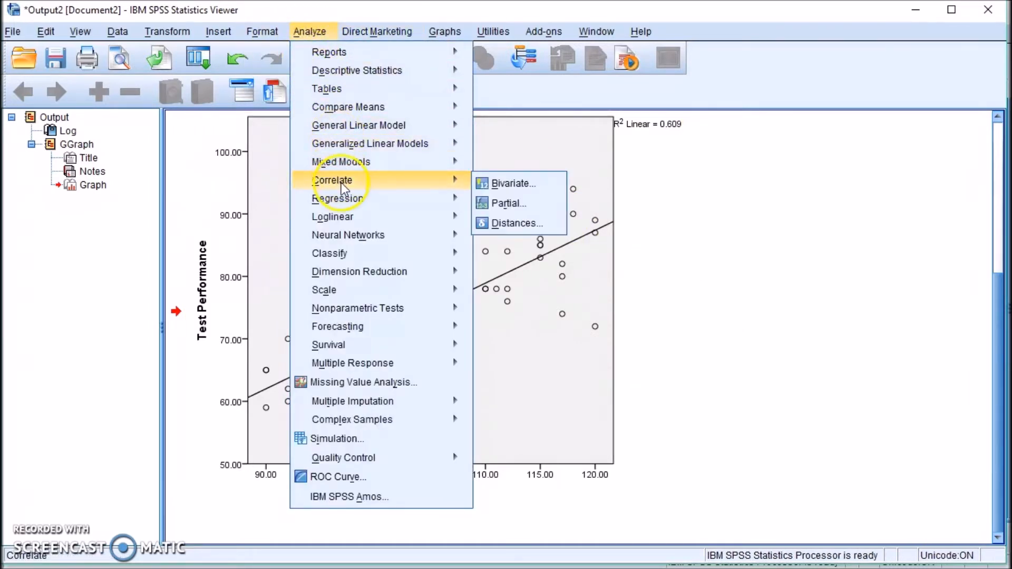
{"action": "left_click", "coordinate": [543, 191]}
{"action": "left_click_drag", "start_coordinate": [517, 132], "coordinate": [657, 173]}
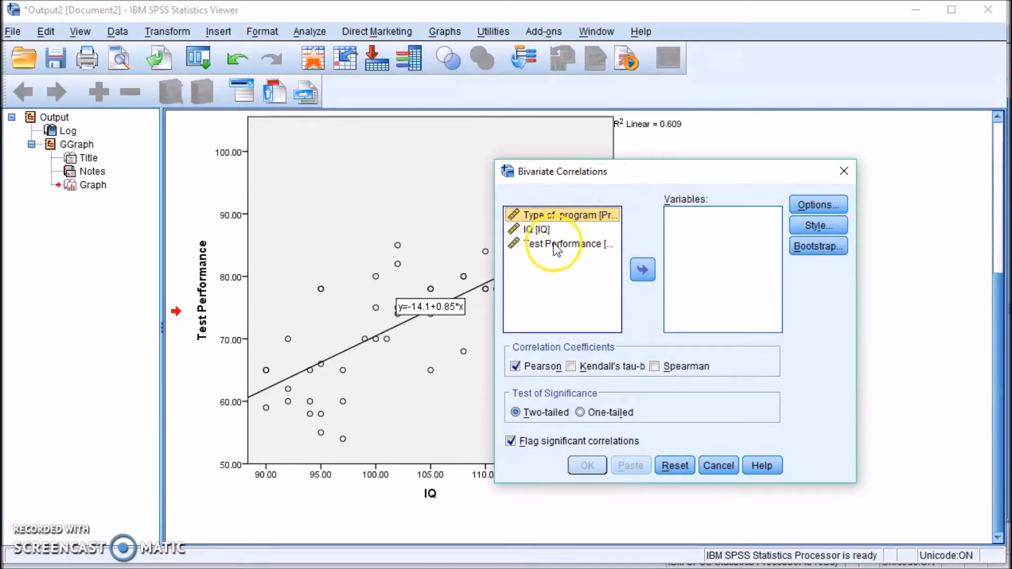
{"action": "left_click", "coordinate": [538, 230]}
{"action": "left_click_drag", "start_coordinate": [538, 230], "coordinate": [704, 239]}
{"action": "left_click", "coordinate": [538, 230]}
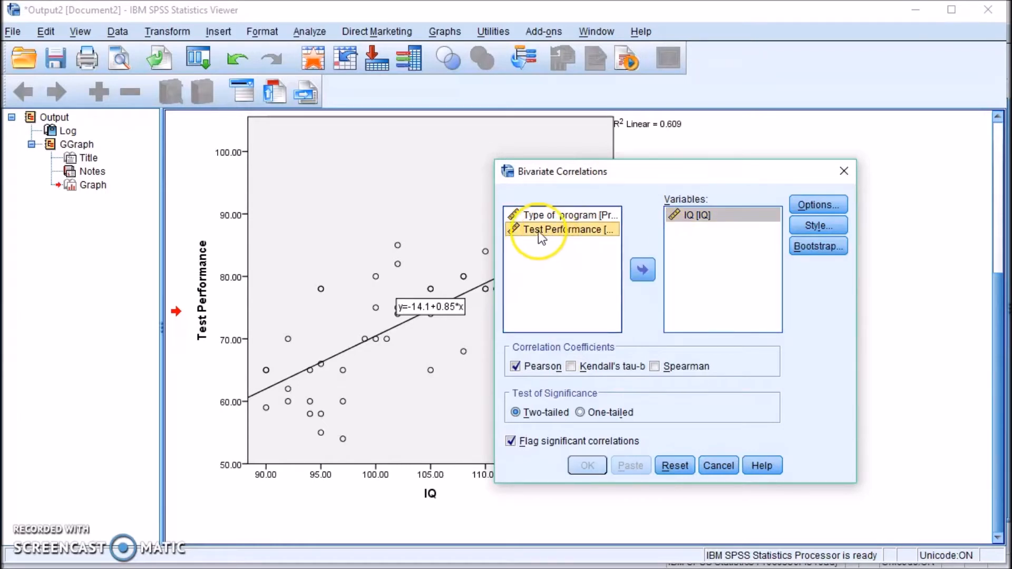
{"action": "left_click_drag", "start_coordinate": [539, 231], "coordinate": [693, 242]}
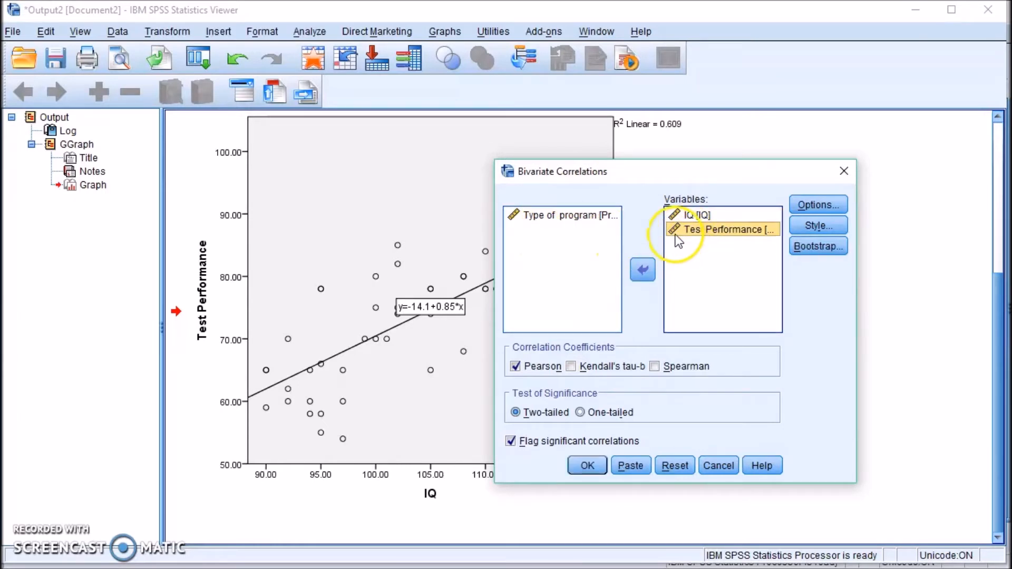
{"action": "left_click", "coordinate": [548, 448]}
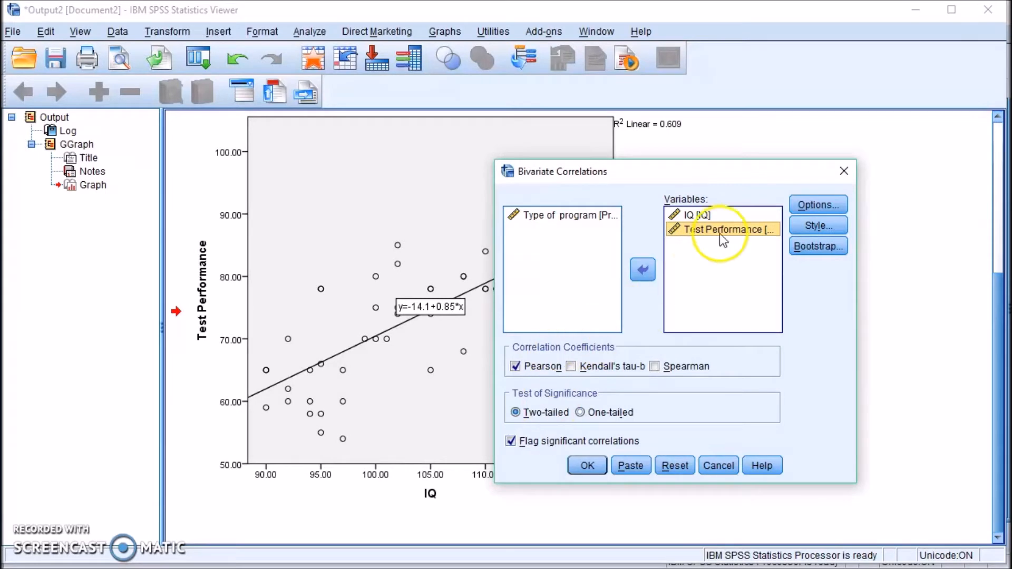
{"action": "left_click", "coordinate": [585, 463]}
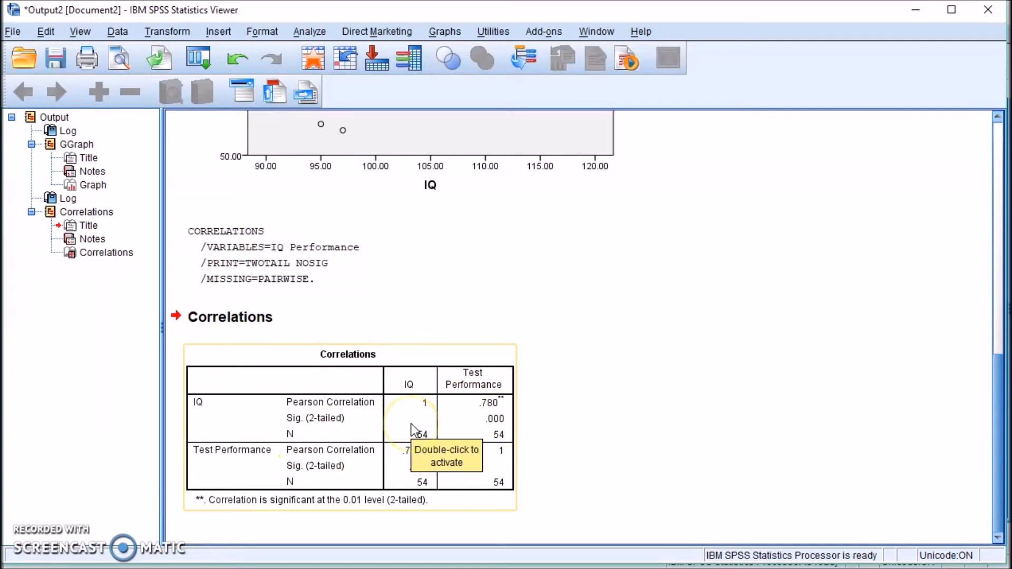
{"action": "left_click", "coordinate": [585, 433]}
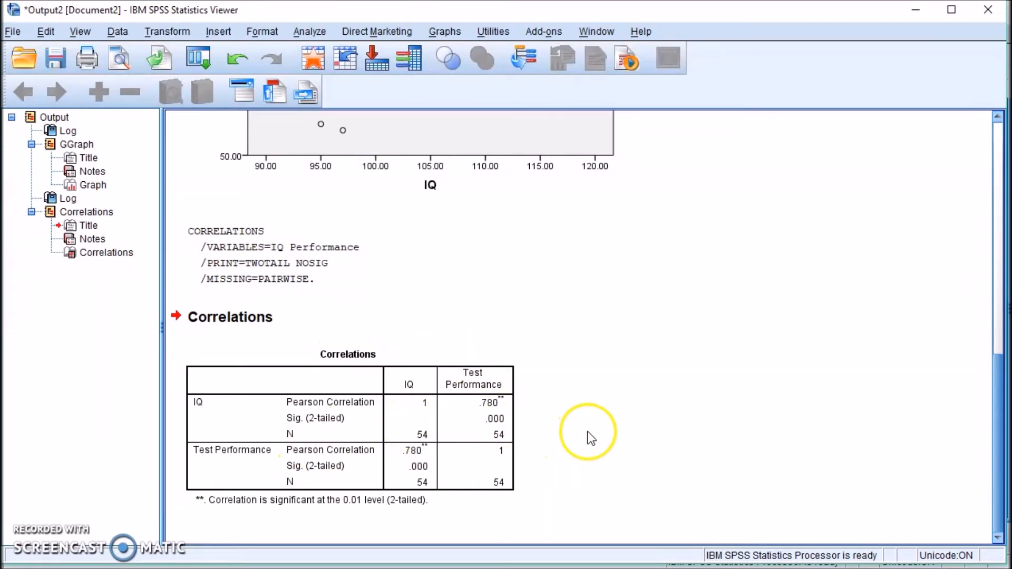
{"action": "left_click", "coordinate": [257, 406]}
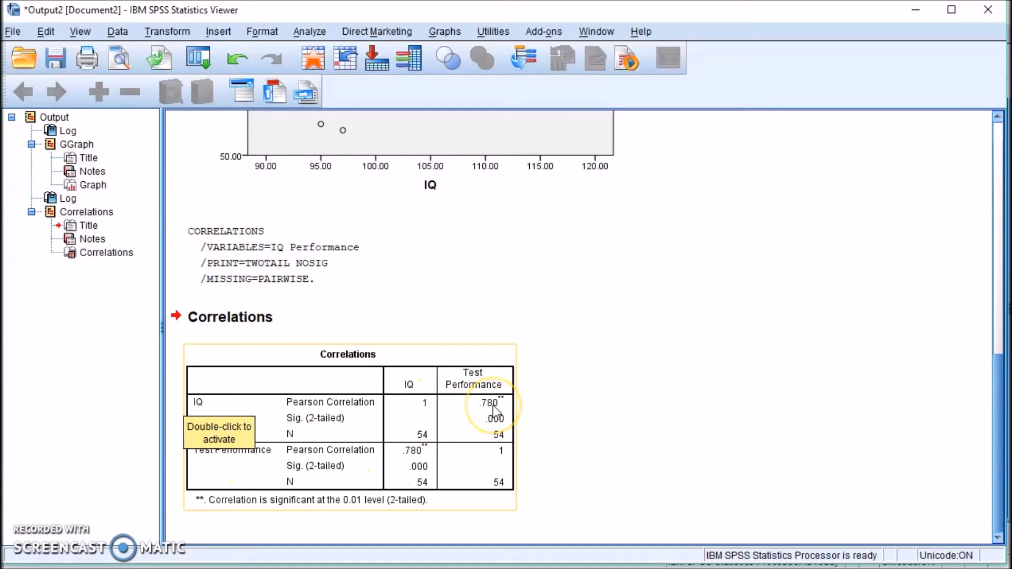
{"action": "left_click", "coordinate": [617, 411]}
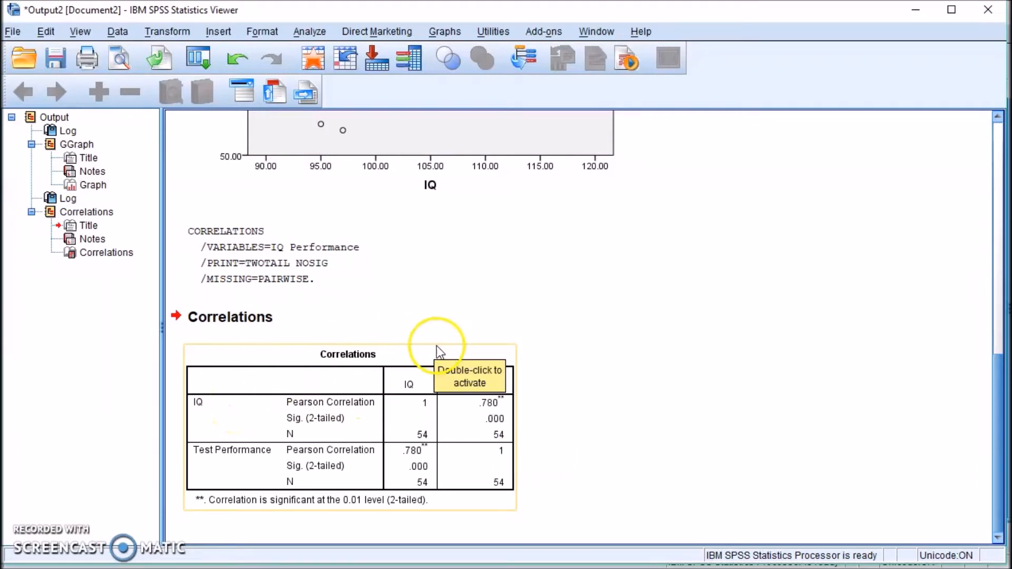
{"action": "left_click", "coordinate": [673, 414]}
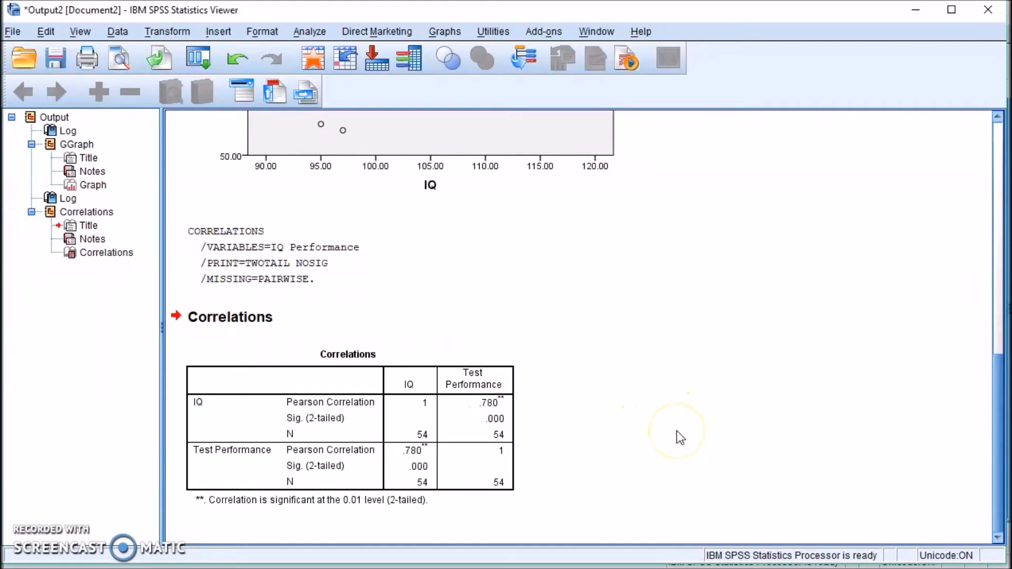
{"action": "left_click", "coordinate": [502, 403]}
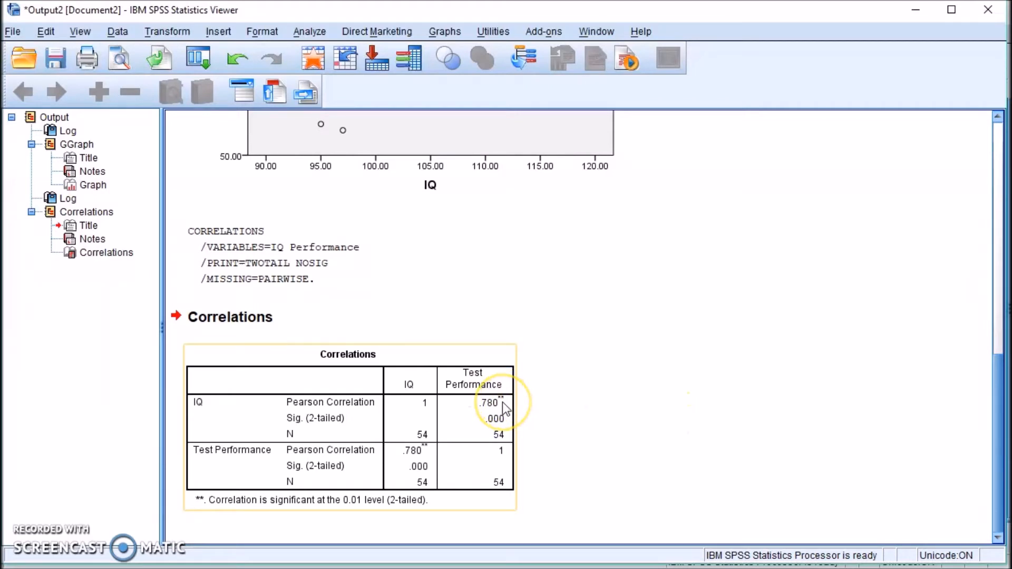
{"action": "left_click", "coordinate": [502, 414]}
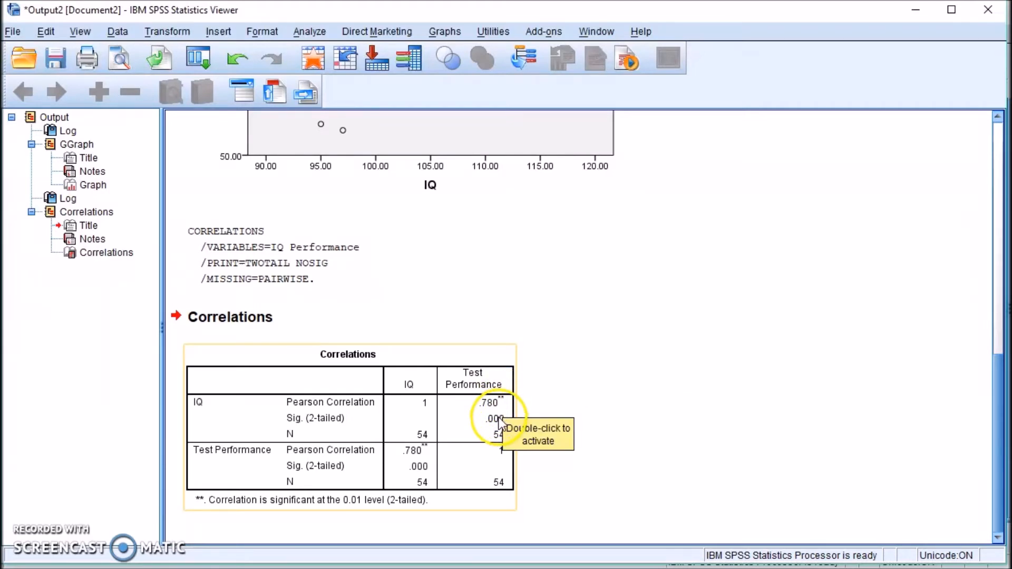
{"action": "left_click", "coordinate": [528, 413]}
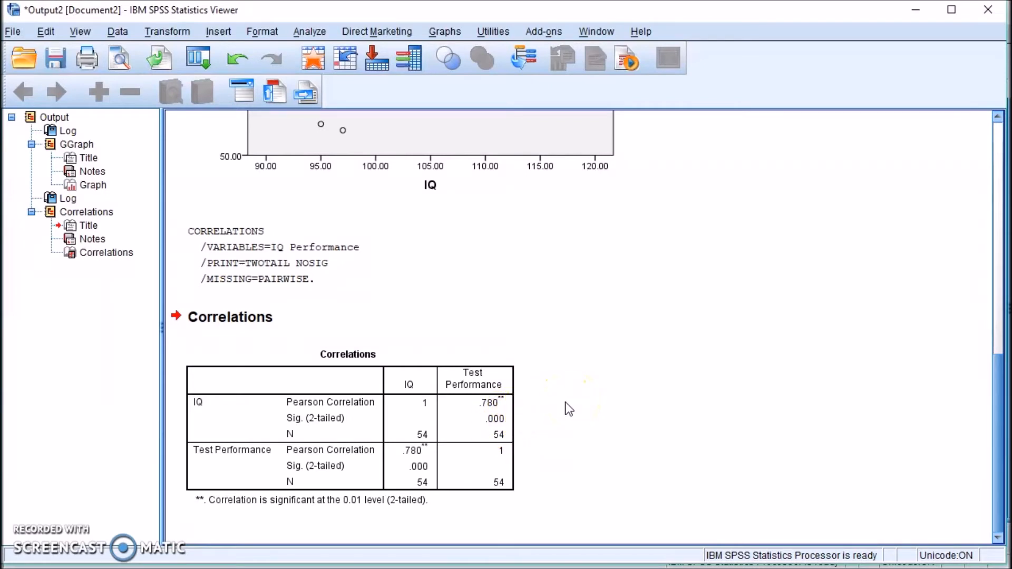
{"action": "scroll", "coordinate": [564, 401], "scroll_direction": "up", "scroll_amount": 5}
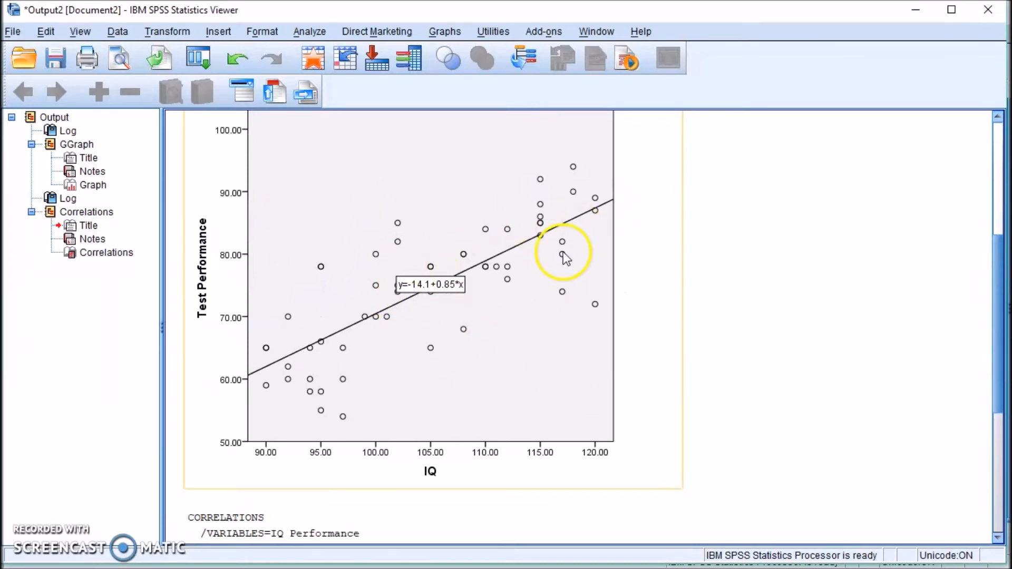
{"action": "scroll", "coordinate": [565, 367], "scroll_direction": "down", "scroll_amount": 5}
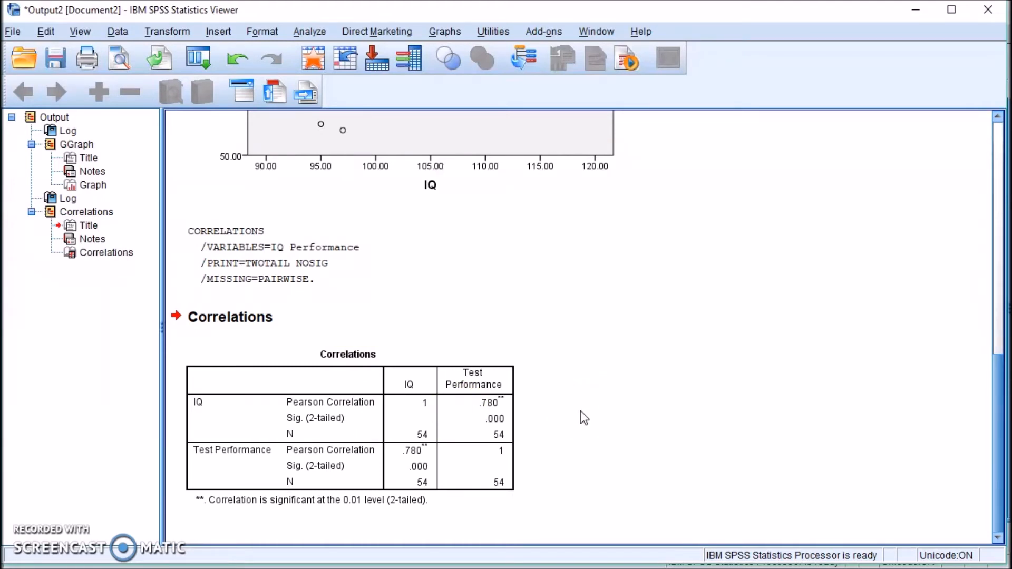
{"action": "left_click", "coordinate": [311, 31]}
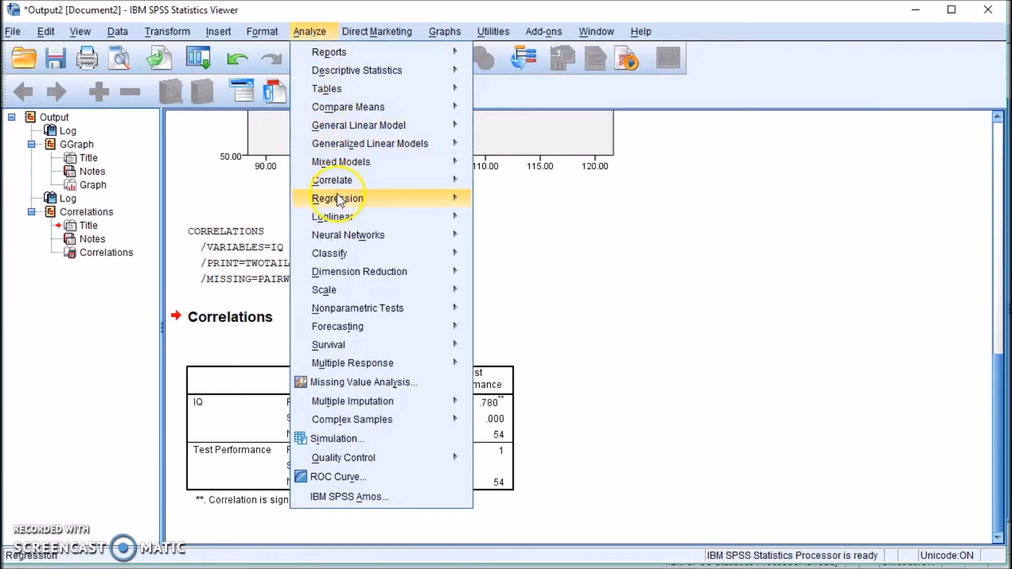
Run a linear regression with Test Performance as dependent and IQ as independent.
{"action": "mouse_move", "coordinate": [337, 200]}
{"action": "left_click", "coordinate": [508, 224]}
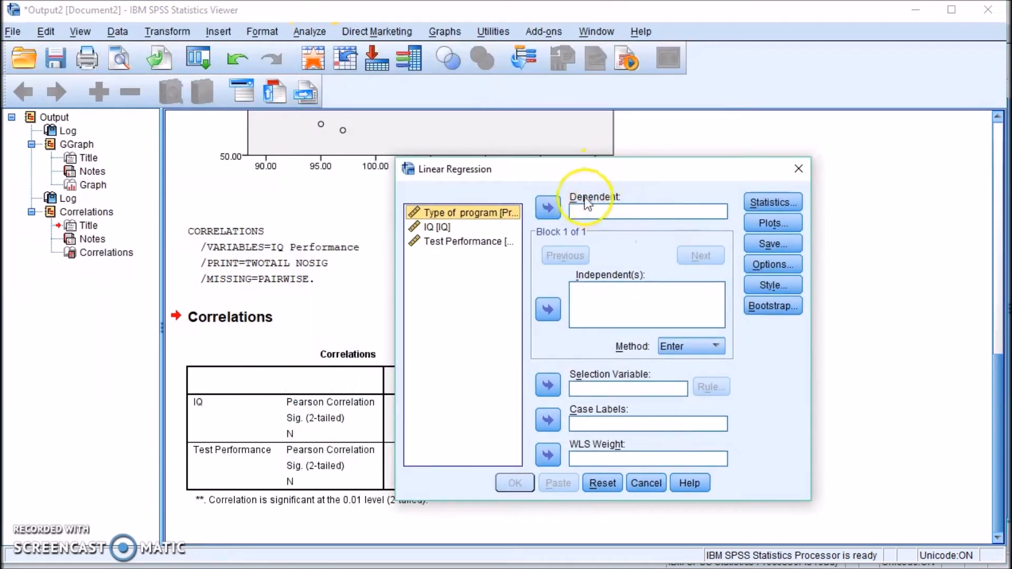
{"action": "left_click_drag", "start_coordinate": [456, 241], "coordinate": [593, 211]}
{"action": "left_click_drag", "start_coordinate": [432, 224], "coordinate": [604, 302]}
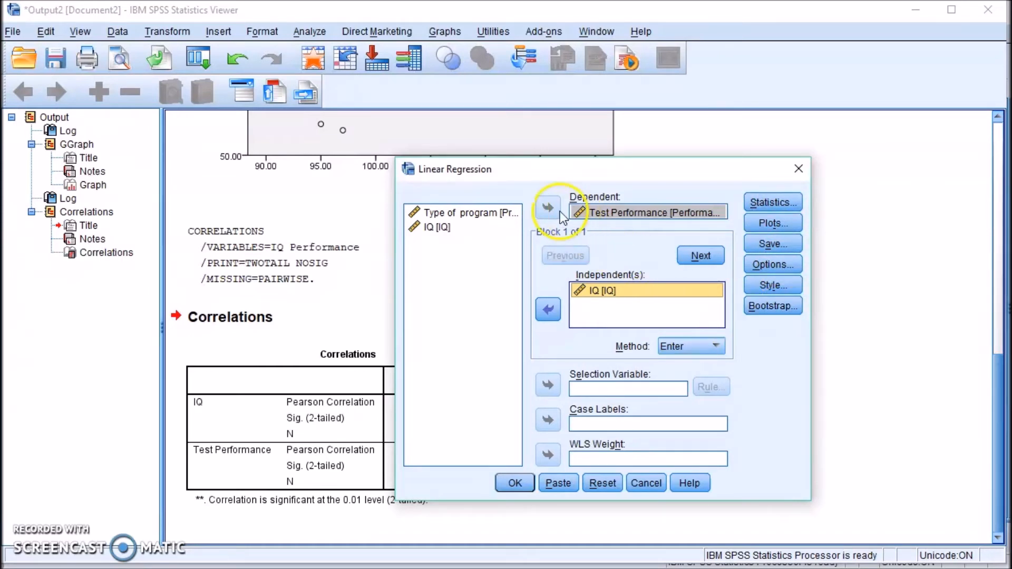
{"action": "left_click", "coordinate": [516, 483]}
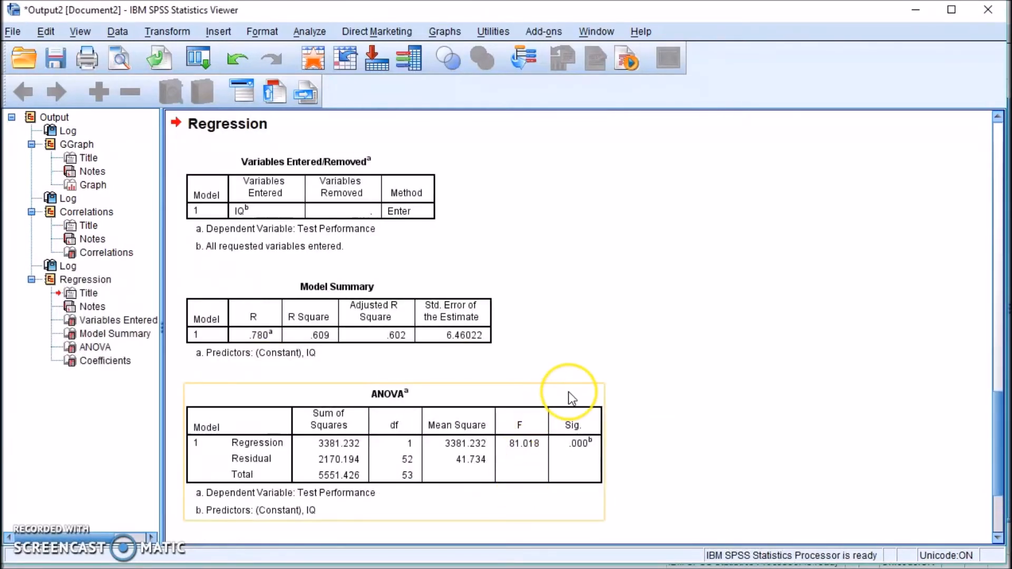
Scroll through the regression output, inspect the Model Summary, then minimize the Viewer.
{"action": "scroll", "coordinate": [568, 391], "scroll_direction": "down", "scroll_amount": 2}
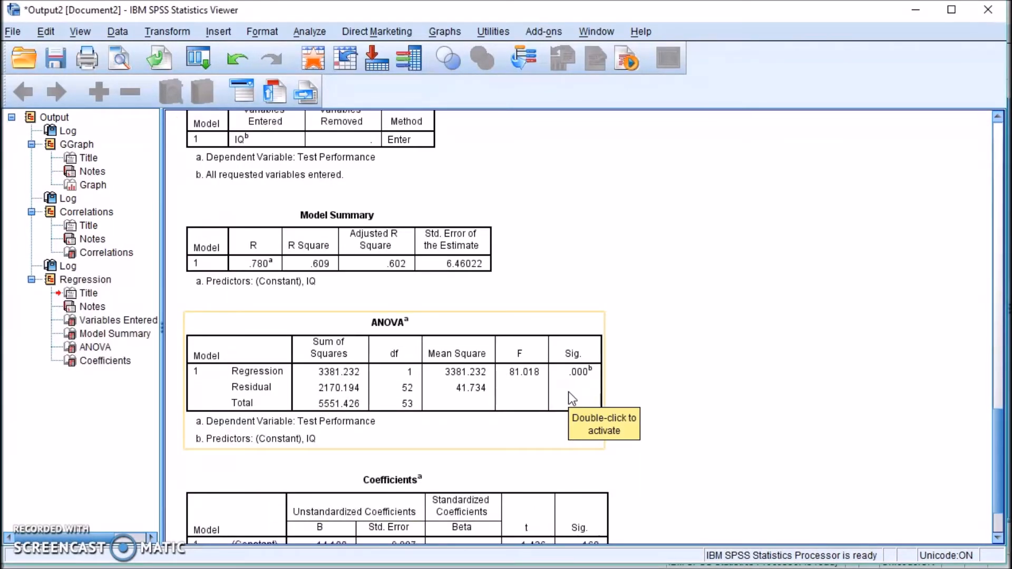
{"action": "scroll", "coordinate": [568, 391], "scroll_direction": "up", "scroll_amount": 2}
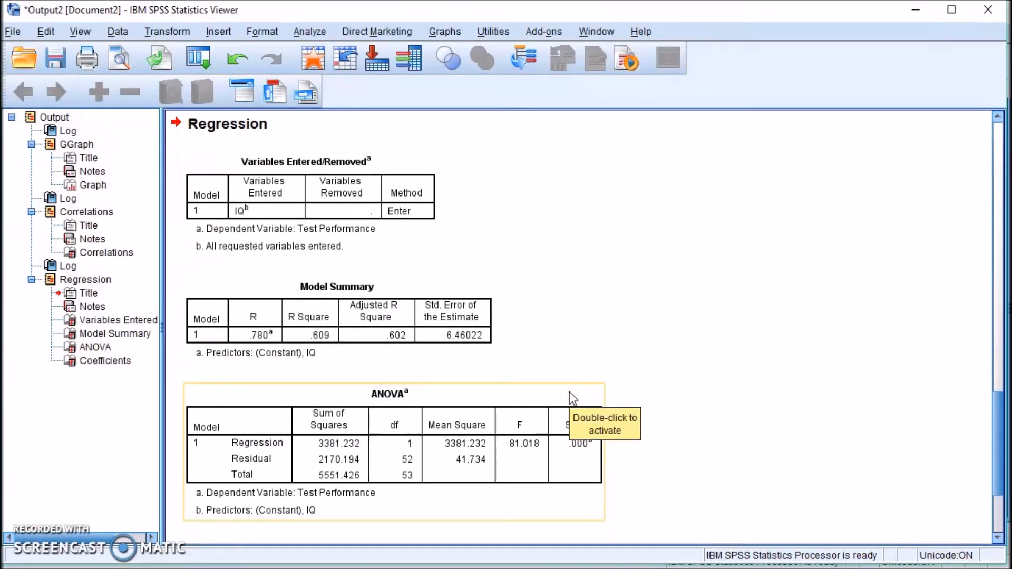
{"action": "scroll", "coordinate": [547, 298], "scroll_direction": "down", "scroll_amount": 2}
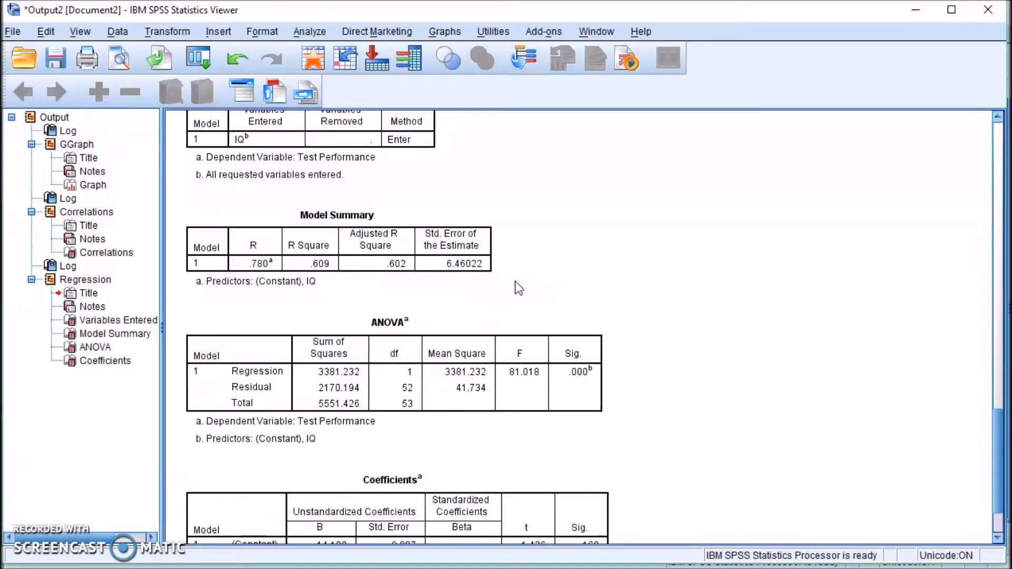
{"action": "scroll", "coordinate": [514, 287], "scroll_direction": "up", "scroll_amount": 15}
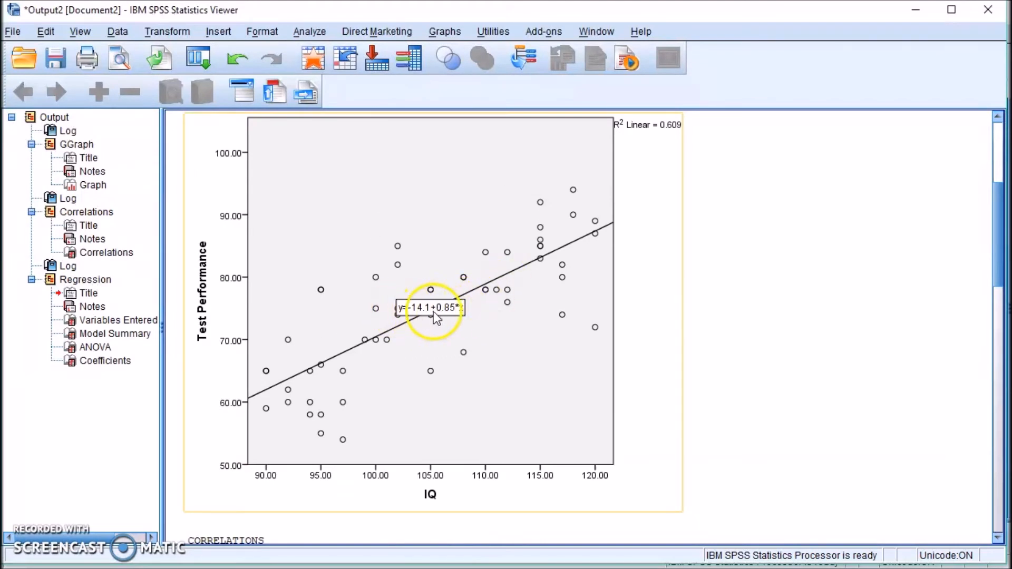
{"action": "scroll", "coordinate": [490, 353], "scroll_direction": "down", "scroll_amount": 10}
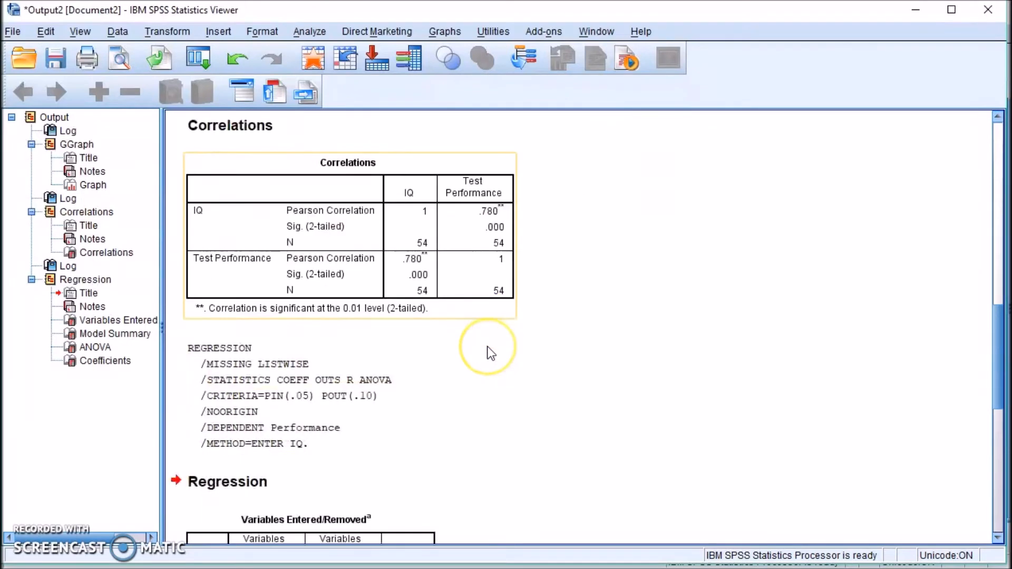
{"action": "scroll", "coordinate": [489, 352], "scroll_direction": "down", "scroll_amount": 6}
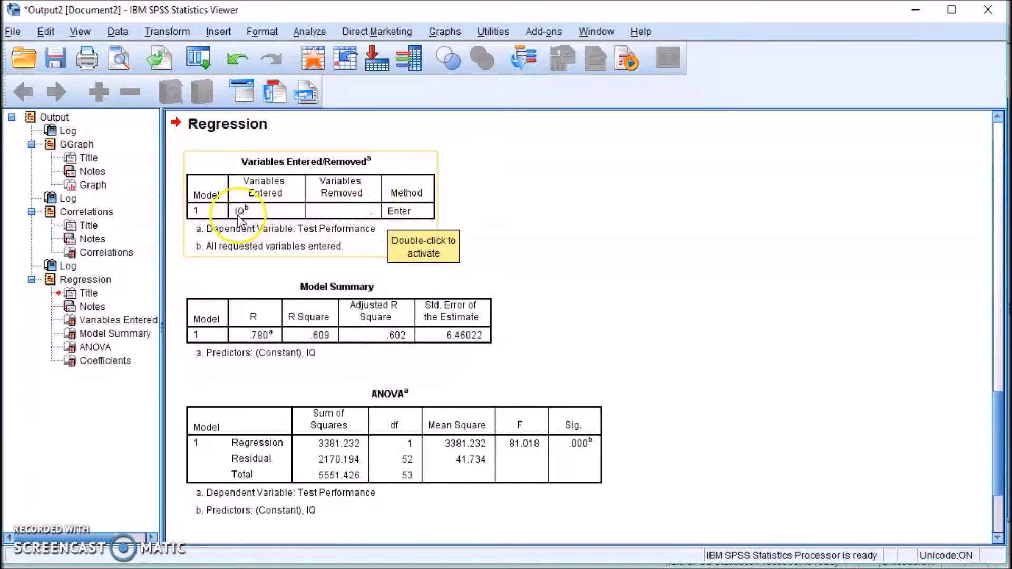
{"action": "scroll", "coordinate": [466, 250], "scroll_direction": "down", "scroll_amount": 3}
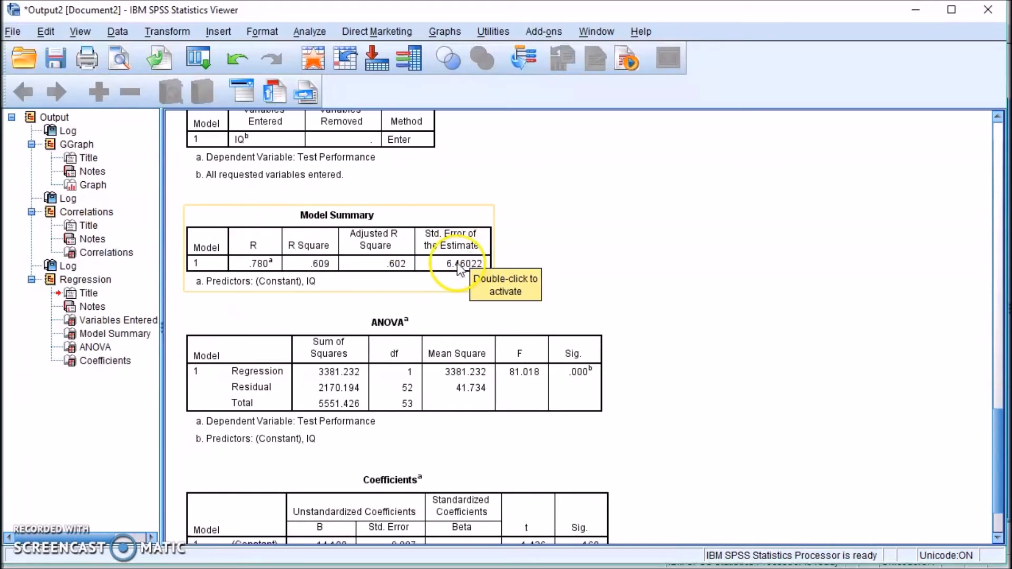
{"action": "left_click", "coordinate": [454, 259]}
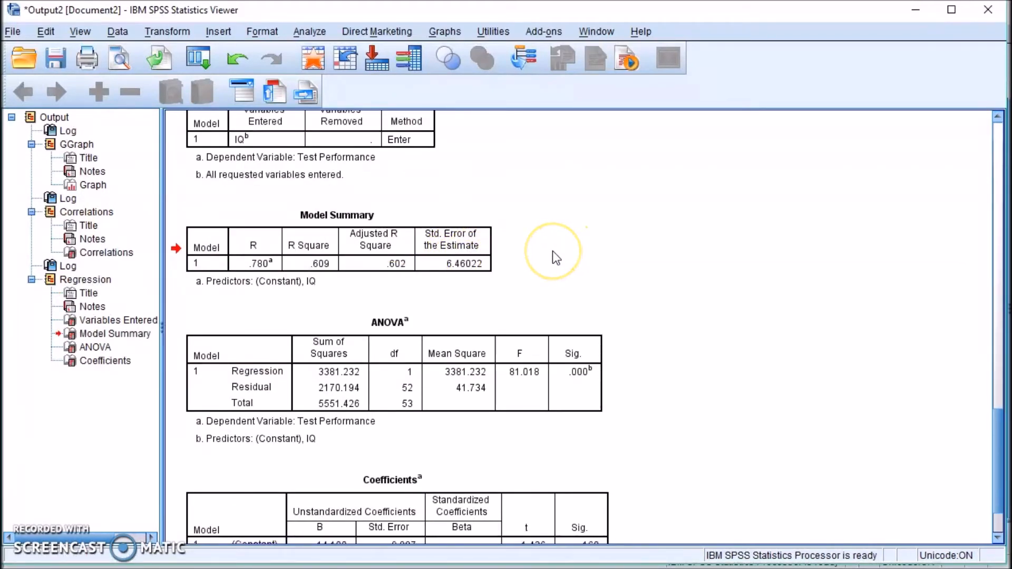
{"action": "left_click", "coordinate": [482, 259]}
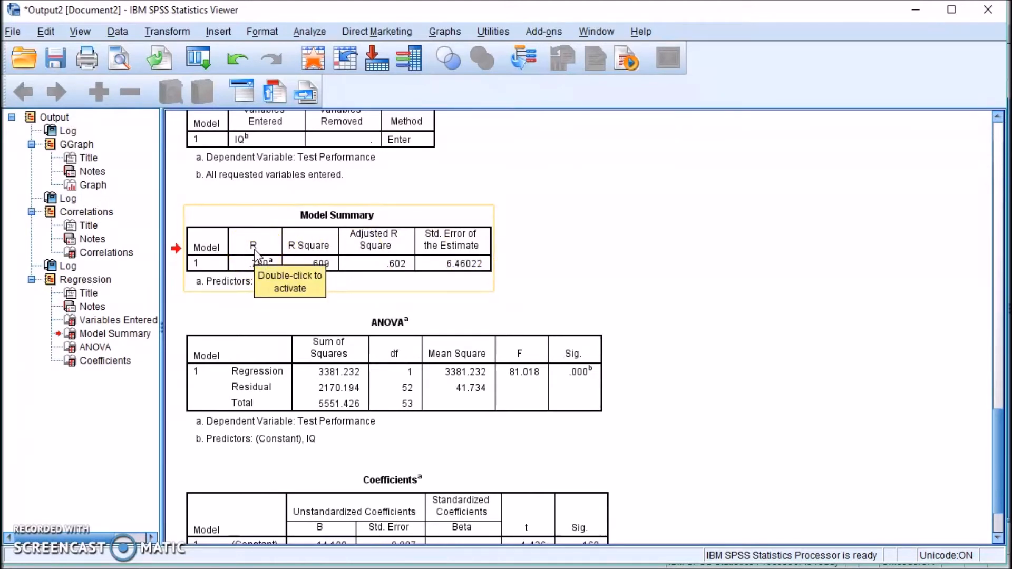
{"action": "left_click", "coordinate": [614, 271]}
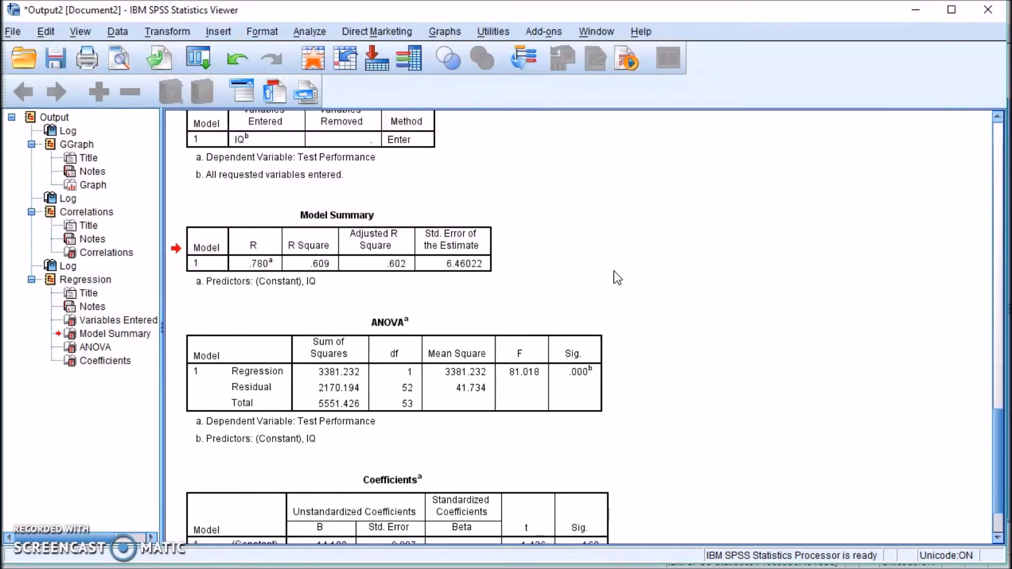
{"action": "left_click", "coordinate": [915, 10]}
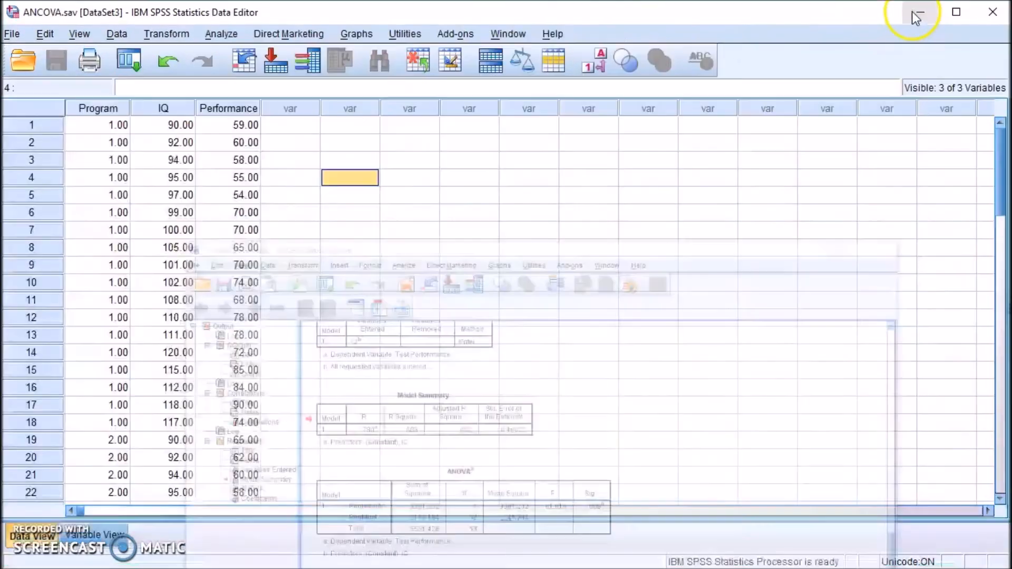
Inspect the Performance column, starting at 59.00, and the empty column beside it.
{"action": "left_click", "coordinate": [235, 111]}
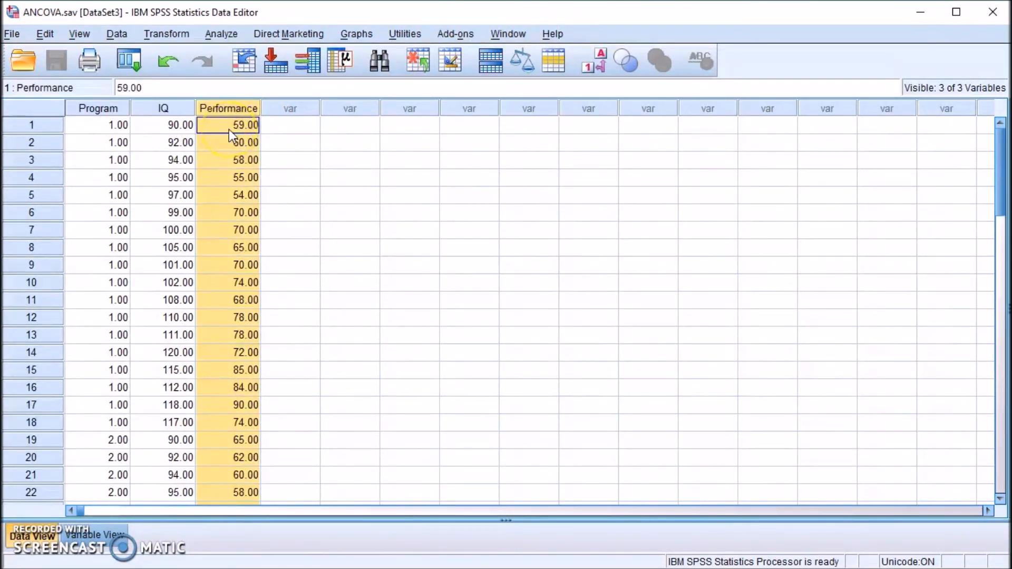
{"action": "left_click", "coordinate": [296, 109]}
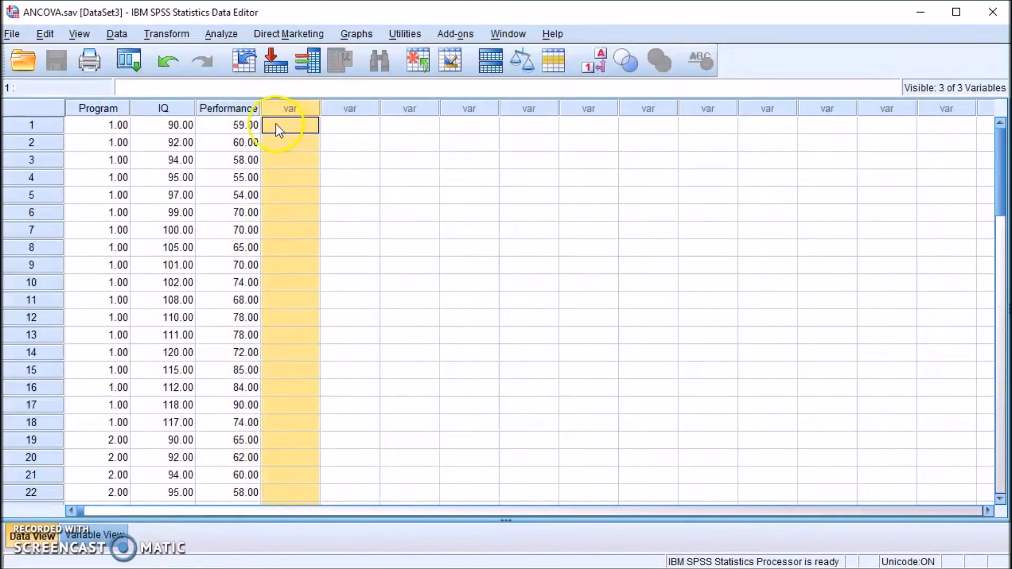
{"action": "left_click", "coordinate": [242, 126]}
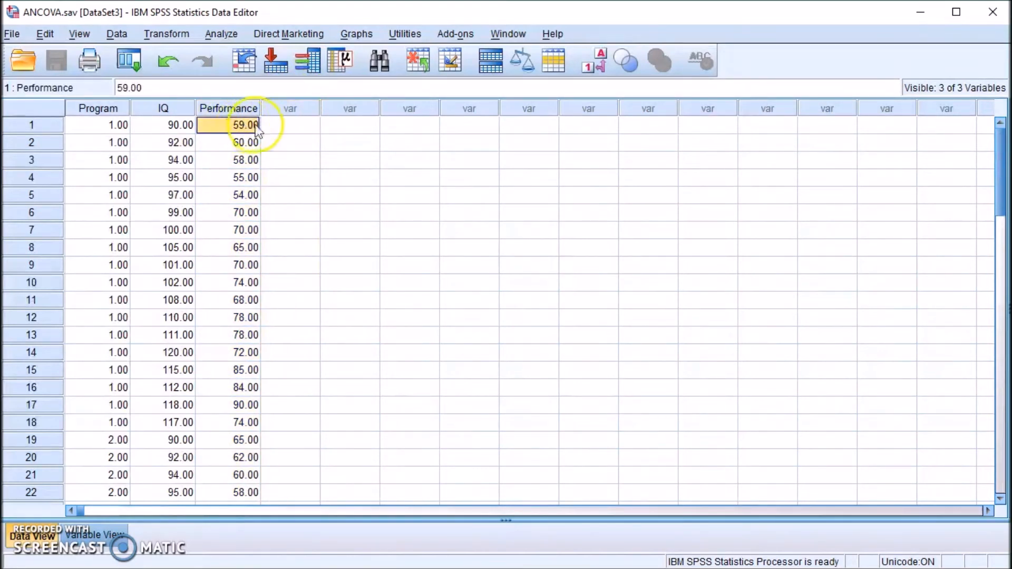
{"action": "left_click", "coordinate": [290, 127]}
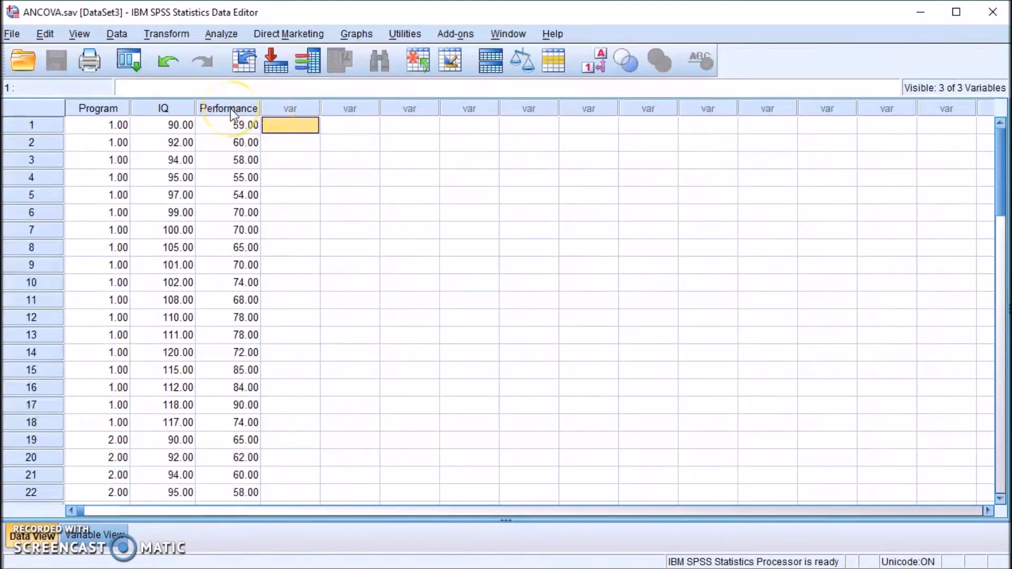
{"action": "left_click", "coordinate": [239, 109]}
{"action": "left_click", "coordinate": [291, 109]}
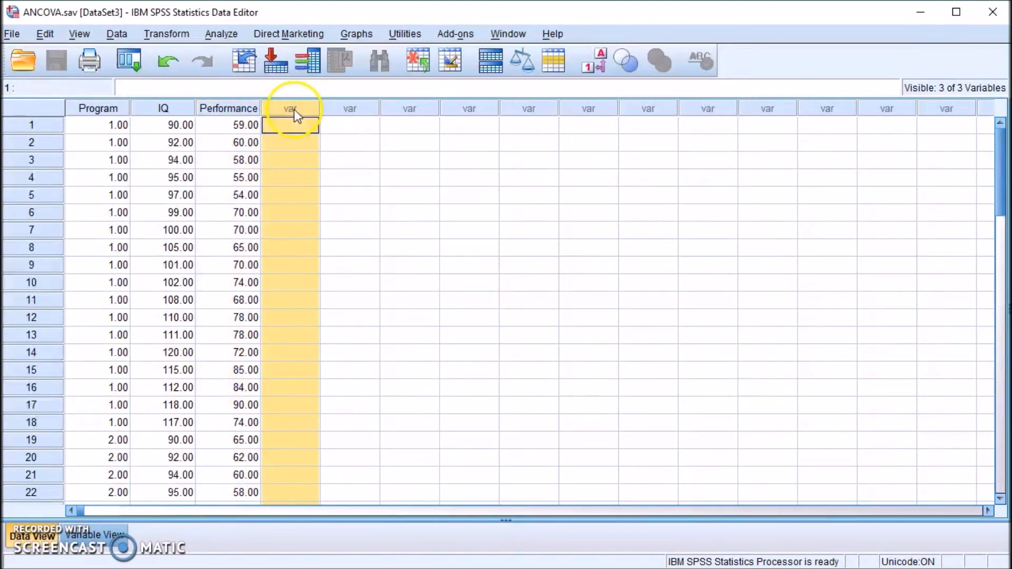
Bring the Output2 Viewer back to the front and select the Model Summary table.
{"action": "left_click", "coordinate": [526, 568]}
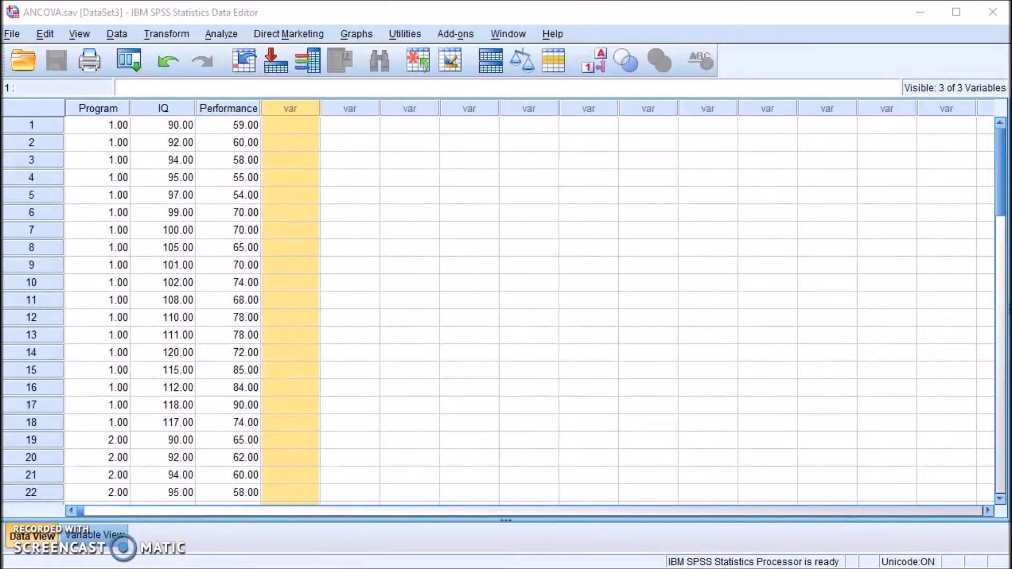
{"action": "left_click", "coordinate": [611, 568]}
{"action": "left_click", "coordinate": [259, 266]}
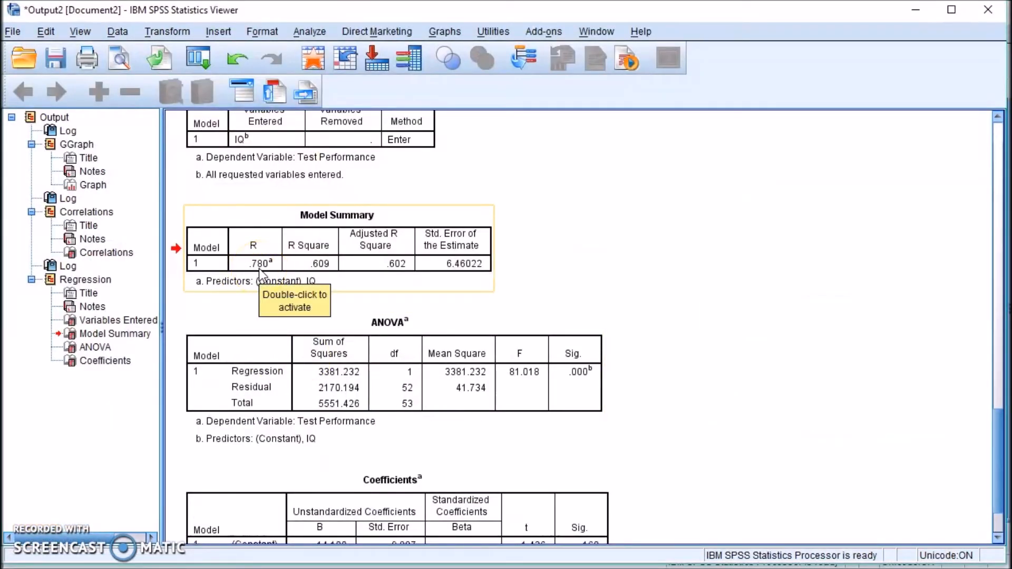
Point out R Square .609 and the standard error, then scroll to the Coefficients table.
{"action": "left_click", "coordinate": [480, 266]}
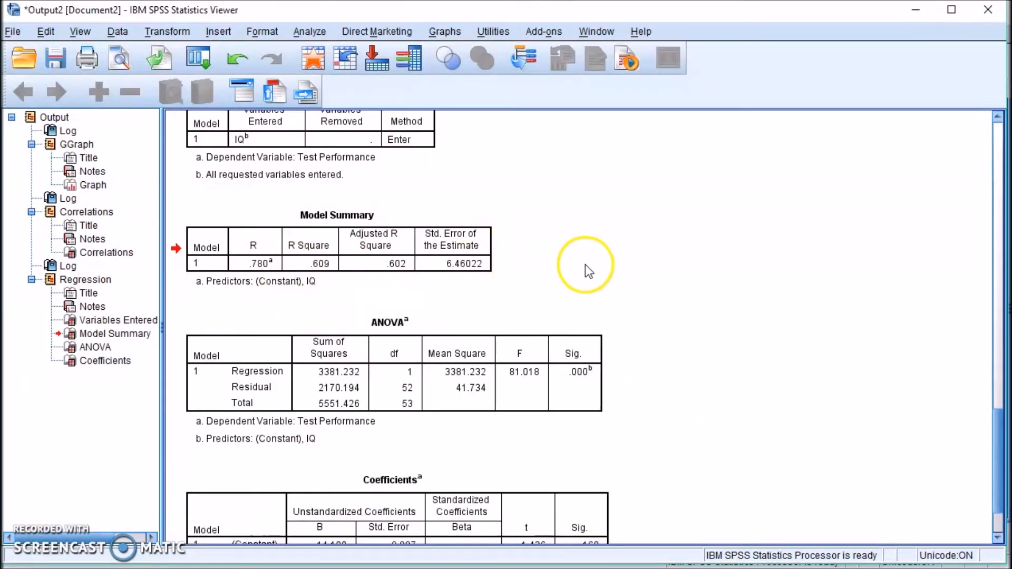
{"action": "left_click", "coordinate": [309, 248]}
{"action": "left_click", "coordinate": [318, 267]}
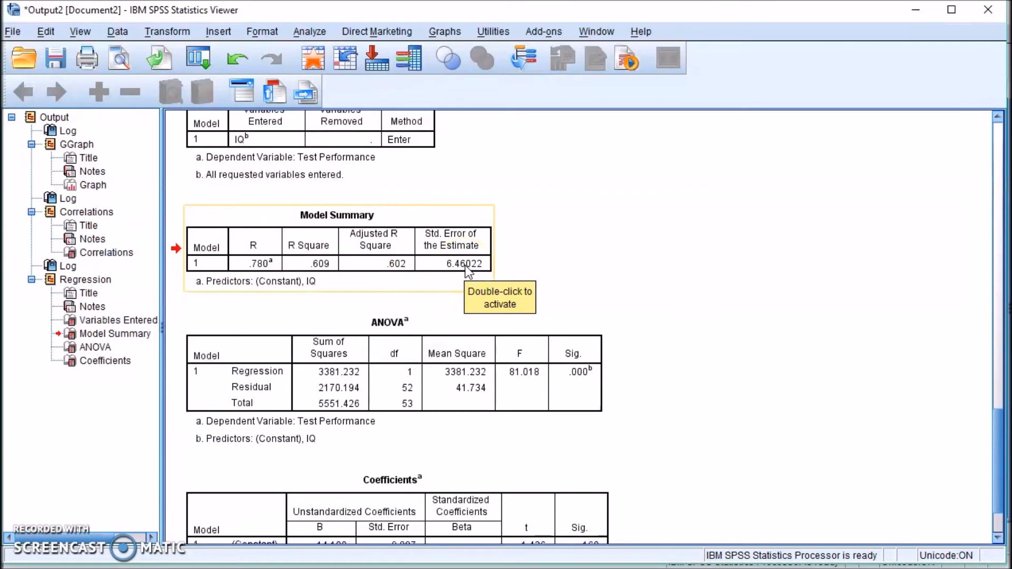
{"action": "left_click", "coordinate": [543, 272]}
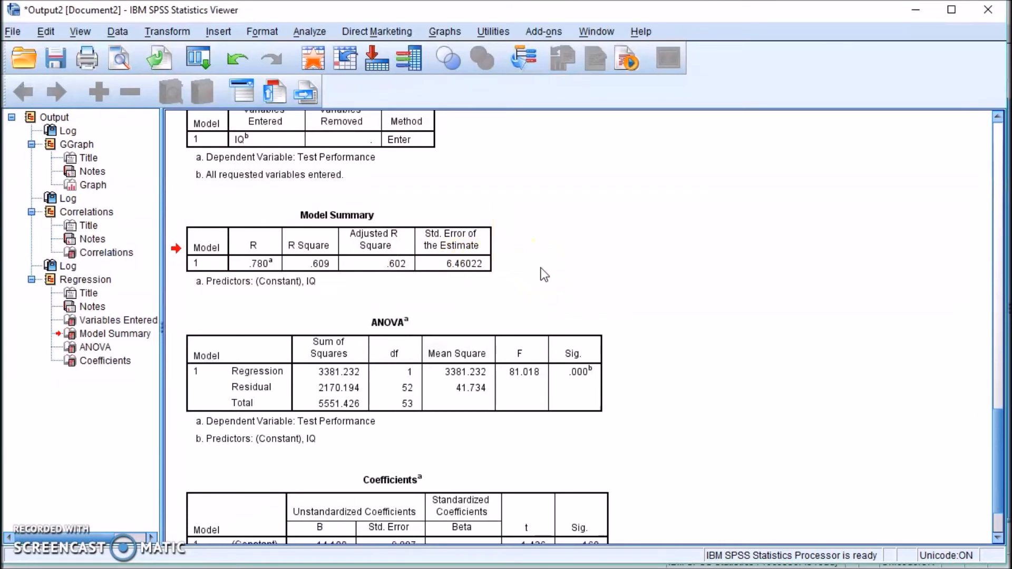
{"action": "left_click", "coordinate": [486, 248]}
{"action": "left_click", "coordinate": [548, 269]}
{"action": "scroll", "coordinate": [647, 377], "scroll_direction": "down", "scroll_amount": 2}
{"action": "scroll", "coordinate": [648, 378], "scroll_direction": "down", "scroll_amount": 1}
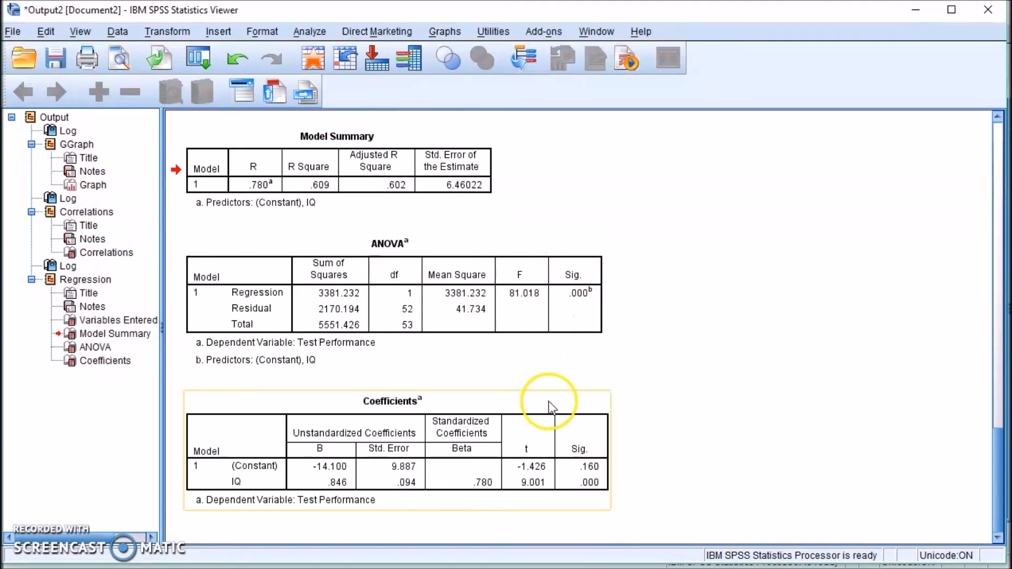
Select the ANOVA and Coefficients tables to compare the coefficients with the fit equation.
{"action": "left_click", "coordinate": [508, 312]}
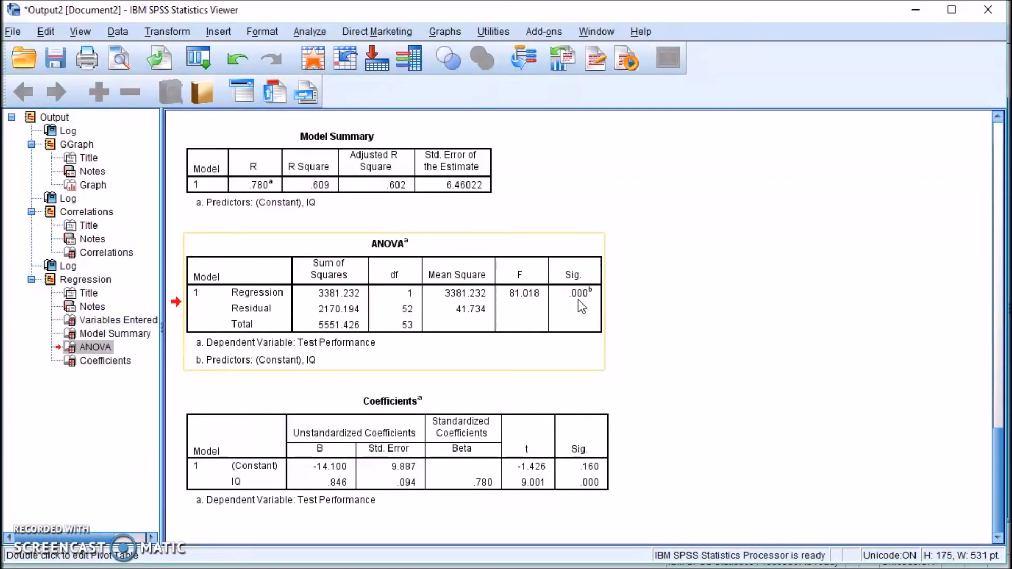
{"action": "left_click", "coordinate": [367, 460]}
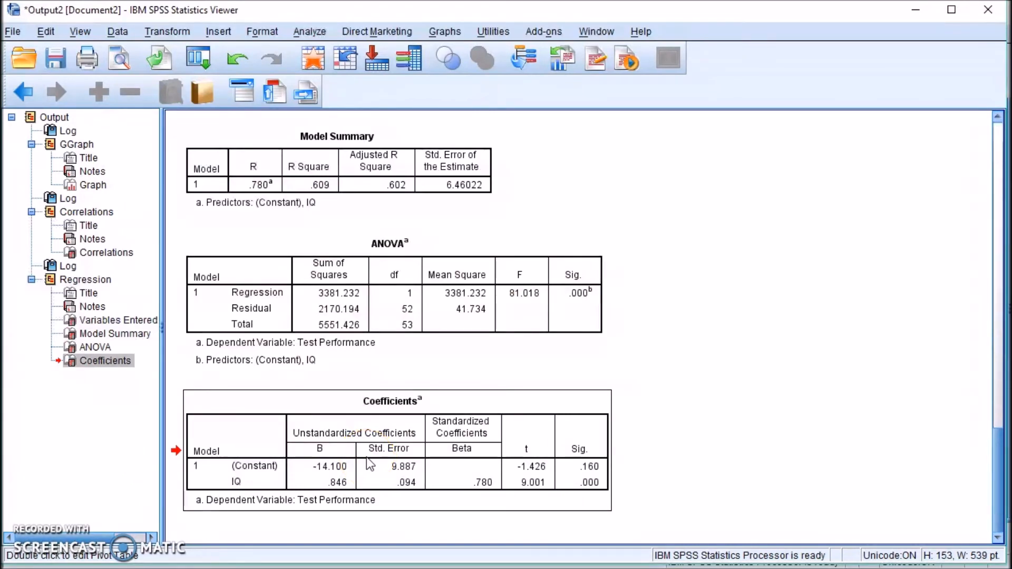
{"action": "double_click", "coordinate": [368, 459]}
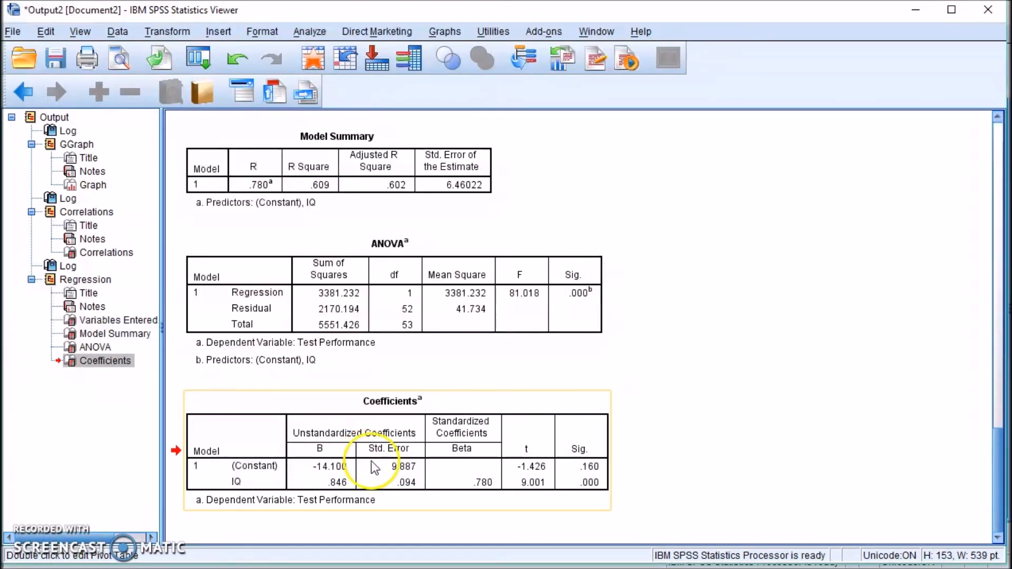
Open the IQ vs Test Performance scatterplot in the Chart Editor.
{"action": "scroll", "coordinate": [428, 418], "scroll_direction": "up", "scroll_amount": 15}
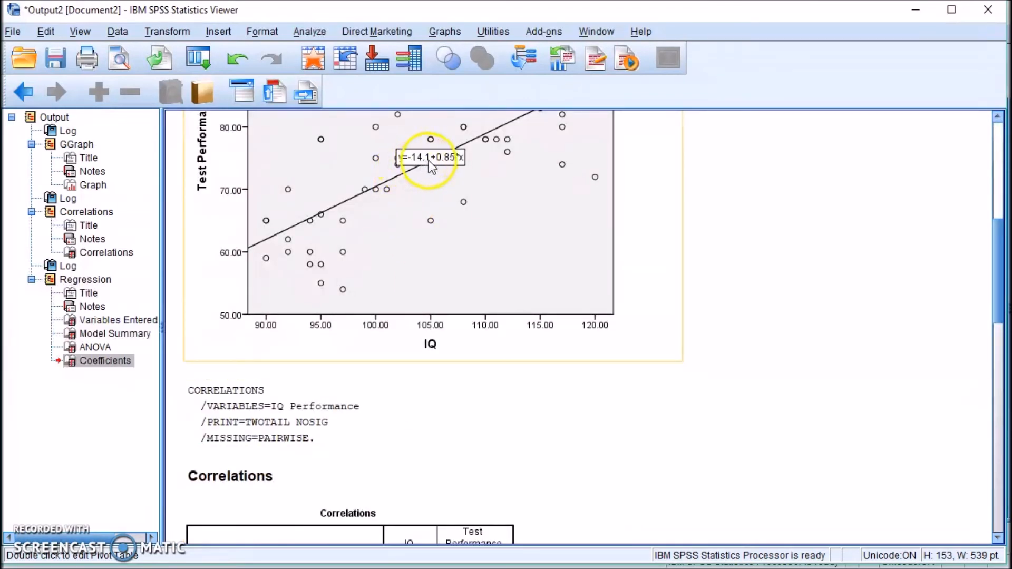
{"action": "scroll", "coordinate": [431, 200], "scroll_direction": "down", "scroll_amount": 15}
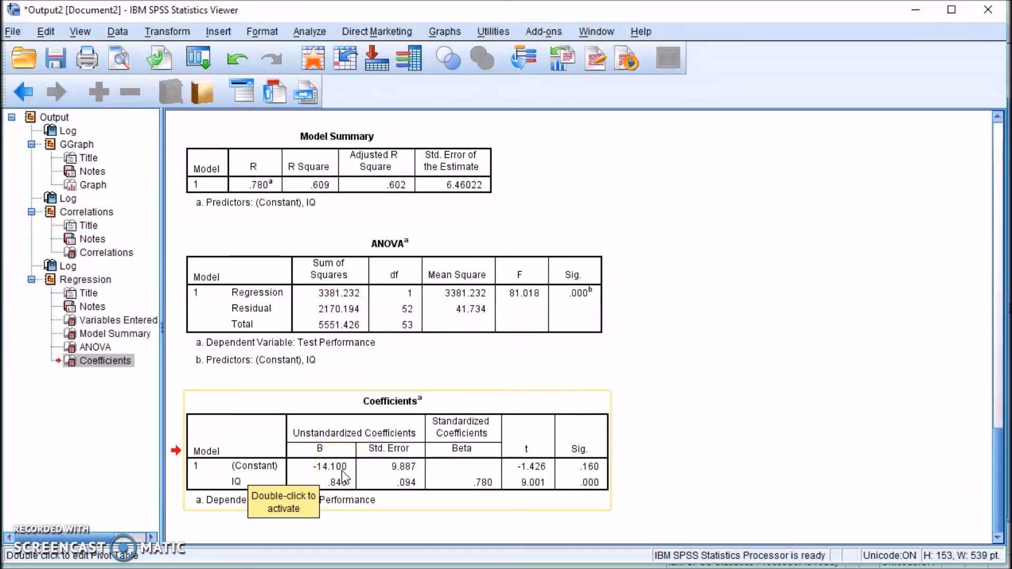
{"action": "scroll", "coordinate": [341, 470], "scroll_direction": "up", "scroll_amount": 15}
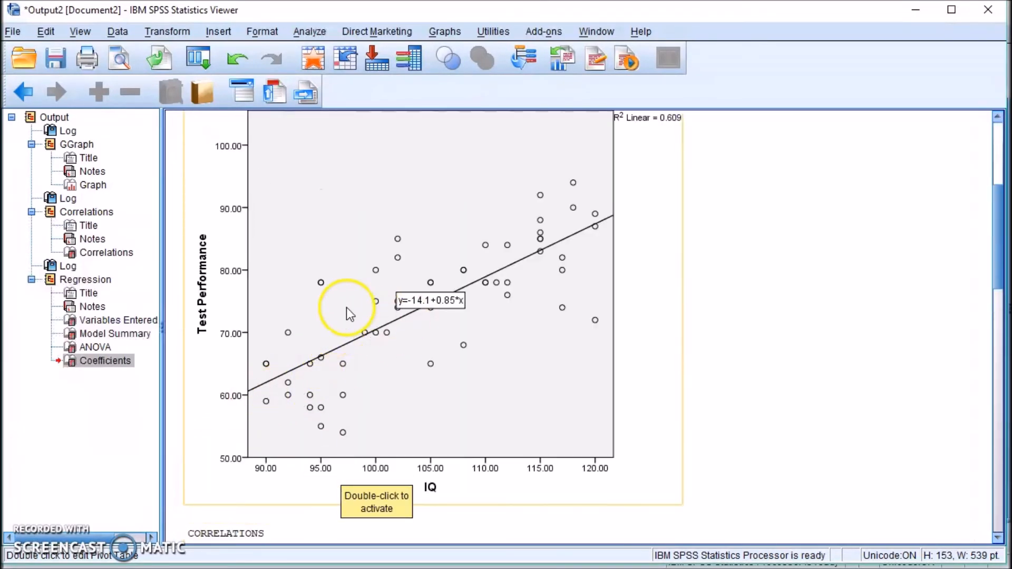
{"action": "scroll", "coordinate": [346, 314], "scroll_direction": "down", "scroll_amount": 3}
{"action": "scroll", "coordinate": [377, 256], "scroll_direction": "up", "scroll_amount": 6}
{"action": "scroll", "coordinate": [346, 314], "scroll_direction": "down", "scroll_amount": 3}
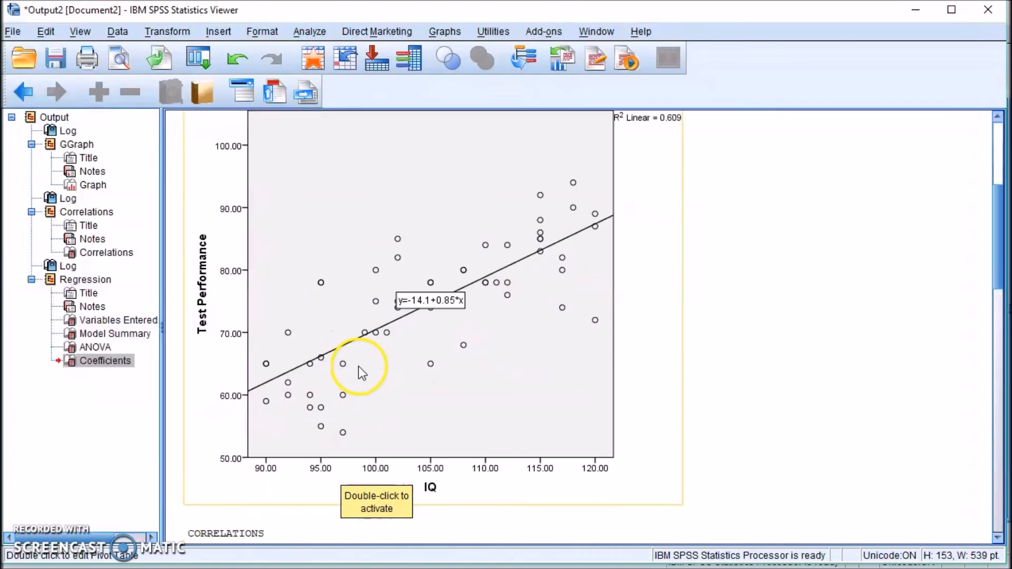
{"action": "double_click", "coordinate": [316, 245]}
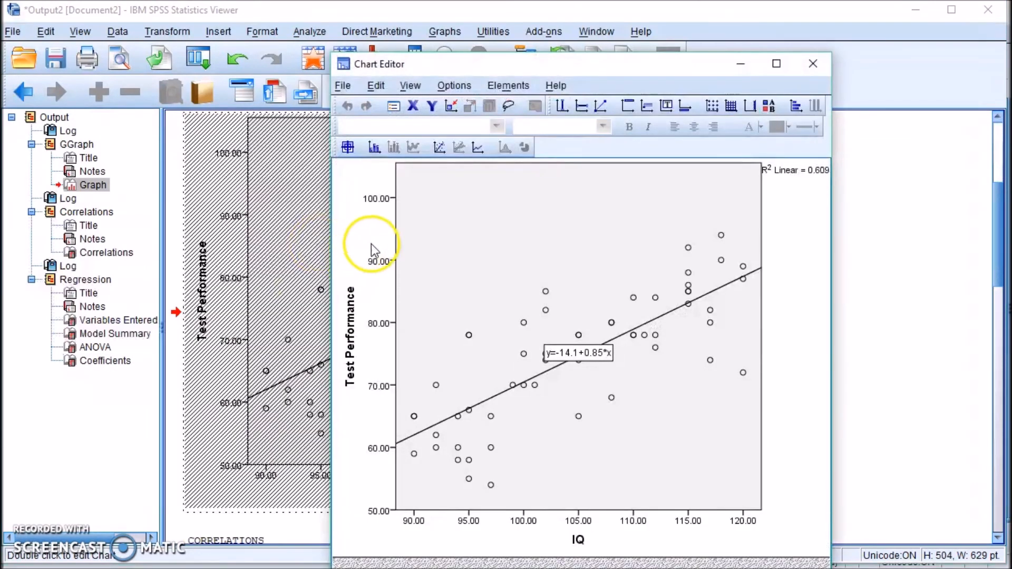
Set the Test Performance axis minimum to 0 instead of the automatic 50.
{"action": "double_click", "coordinate": [397, 236]}
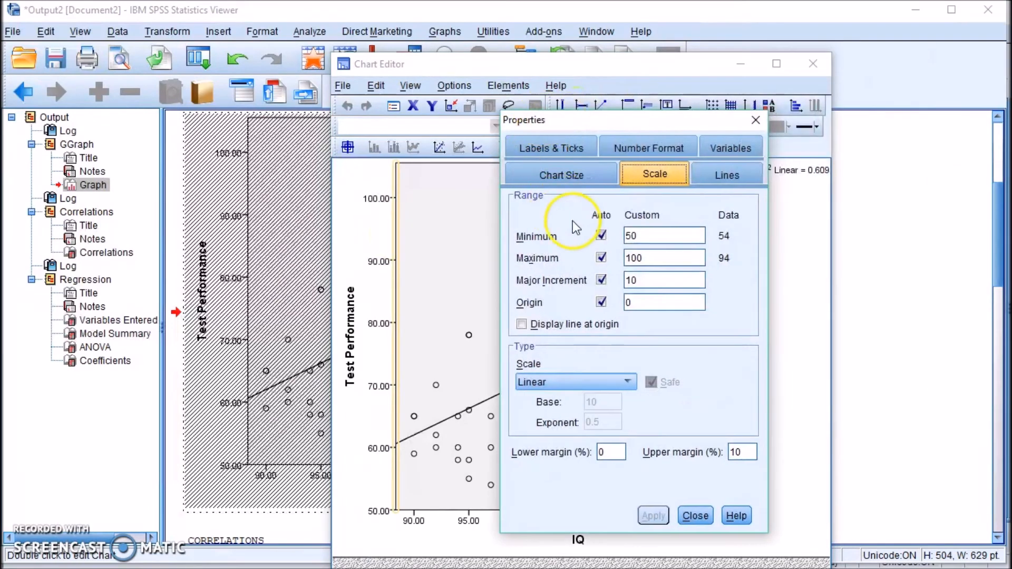
{"action": "left_click", "coordinate": [600, 236]}
{"action": "left_click", "coordinate": [659, 234]}
{"action": "left_click_drag", "start_coordinate": [659, 235], "coordinate": [603, 235]}
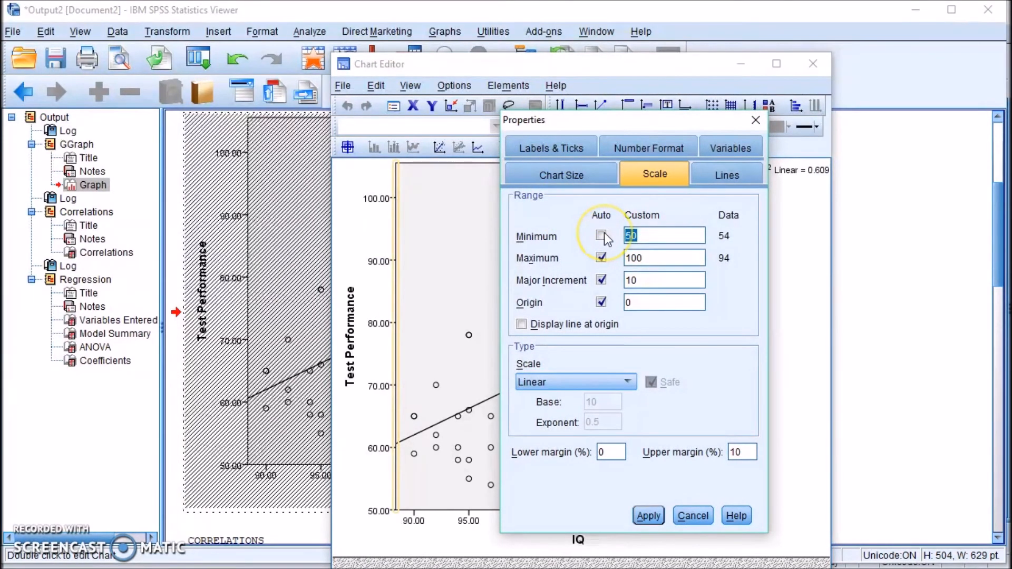
{"action": "type", "text": "0"}
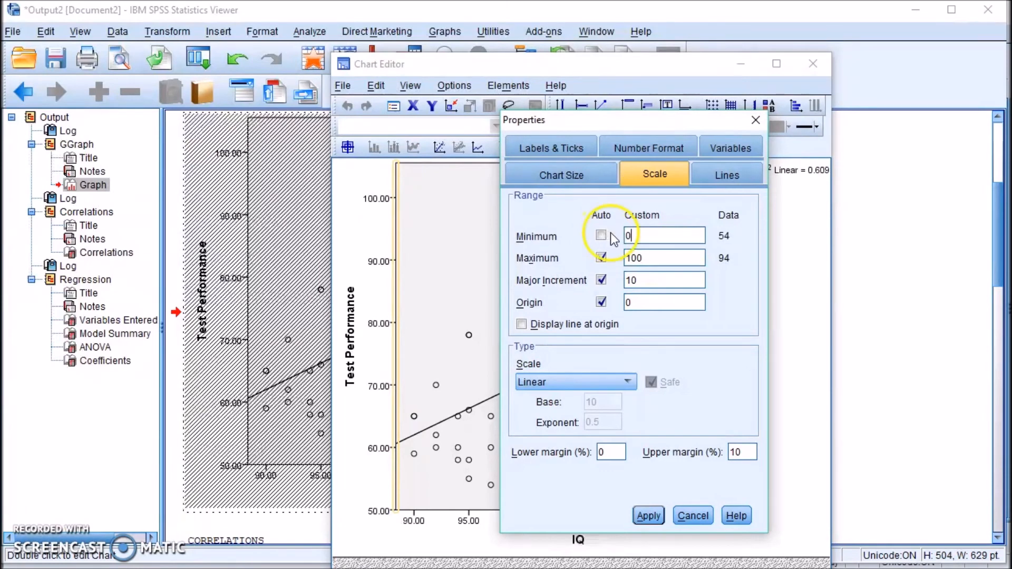
{"action": "left_click", "coordinate": [653, 516]}
{"action": "left_click", "coordinate": [680, 515]}
Set the IQ axis minimum to 0 with a lower margin of 0.
{"action": "left_click", "coordinate": [481, 510]}
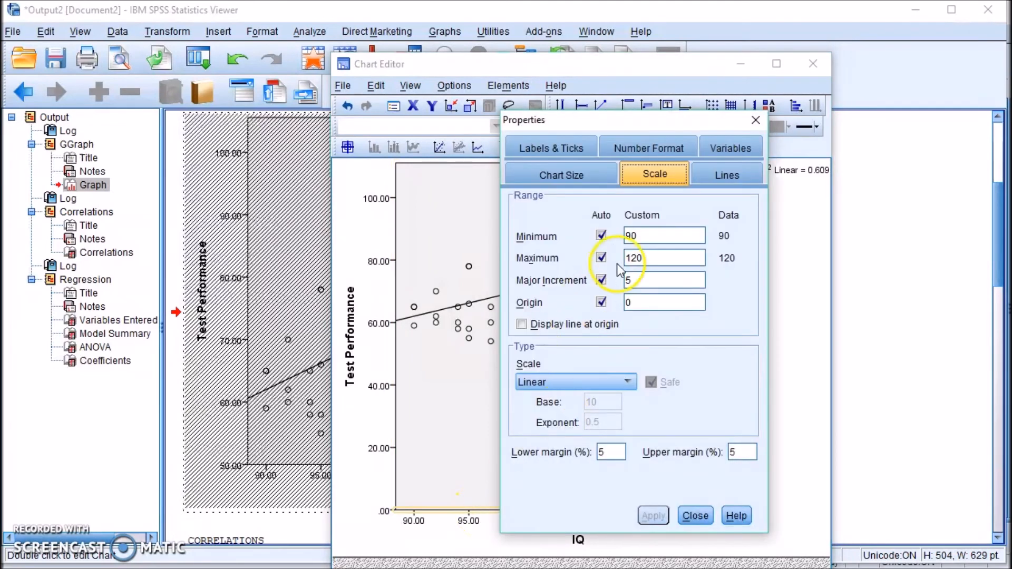
{"action": "left_click", "coordinate": [601, 236]}
{"action": "type", "text": "0"}
{"action": "left_click", "coordinate": [648, 515]}
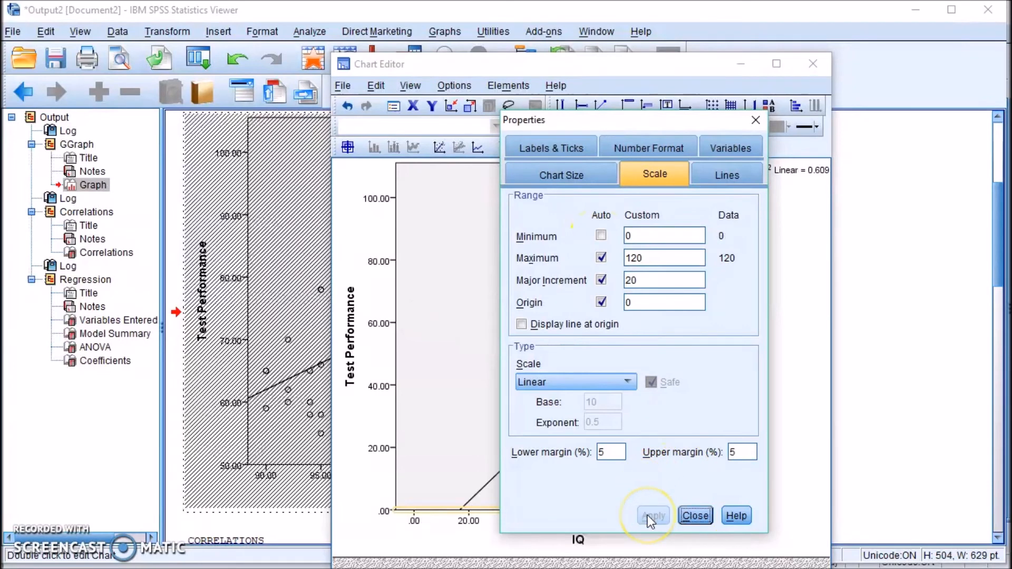
{"action": "double_click", "coordinate": [601, 452]}
{"action": "type", "text": "0"}
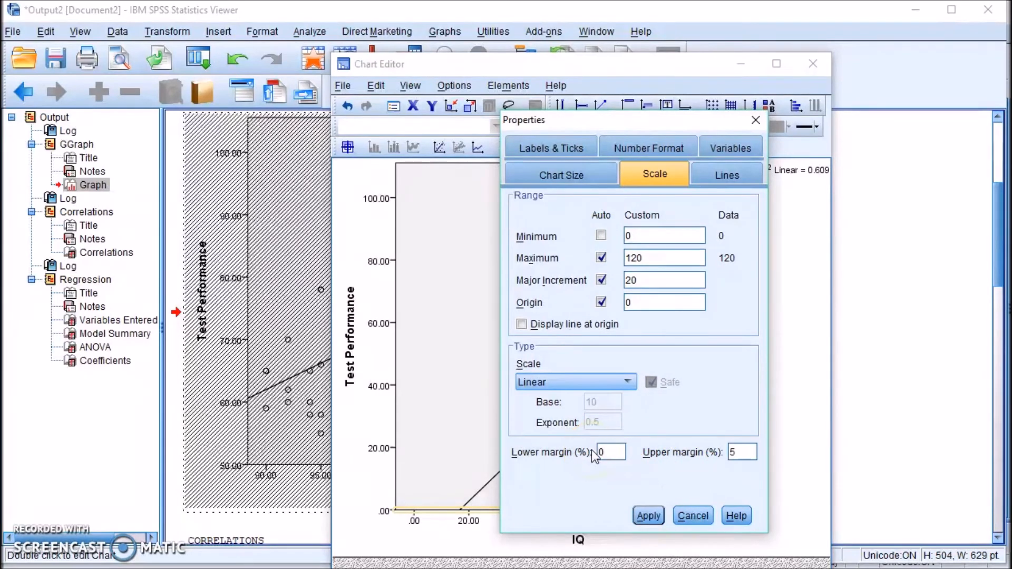
{"action": "left_click", "coordinate": [648, 515]}
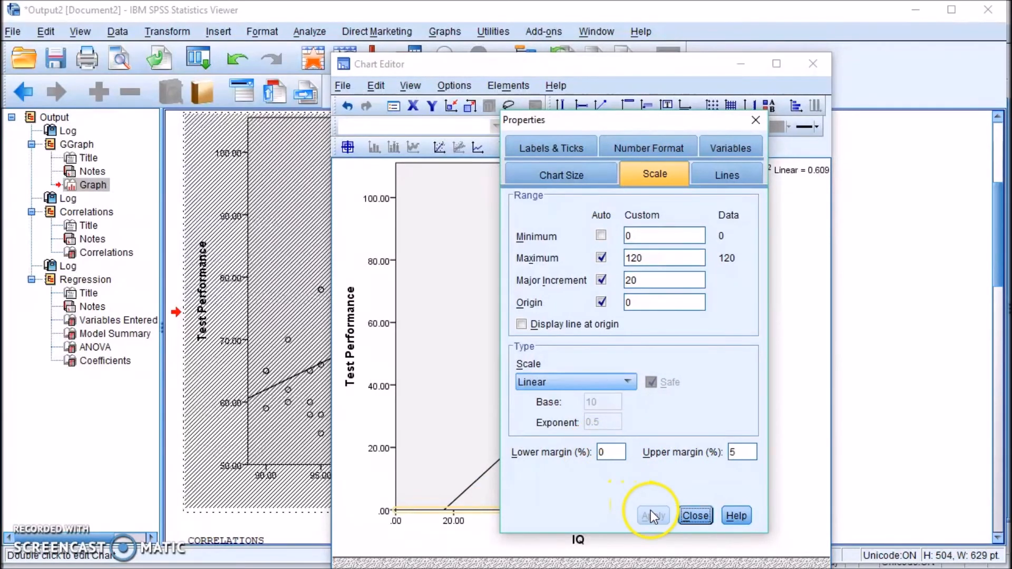
{"action": "left_click", "coordinate": [693, 516]}
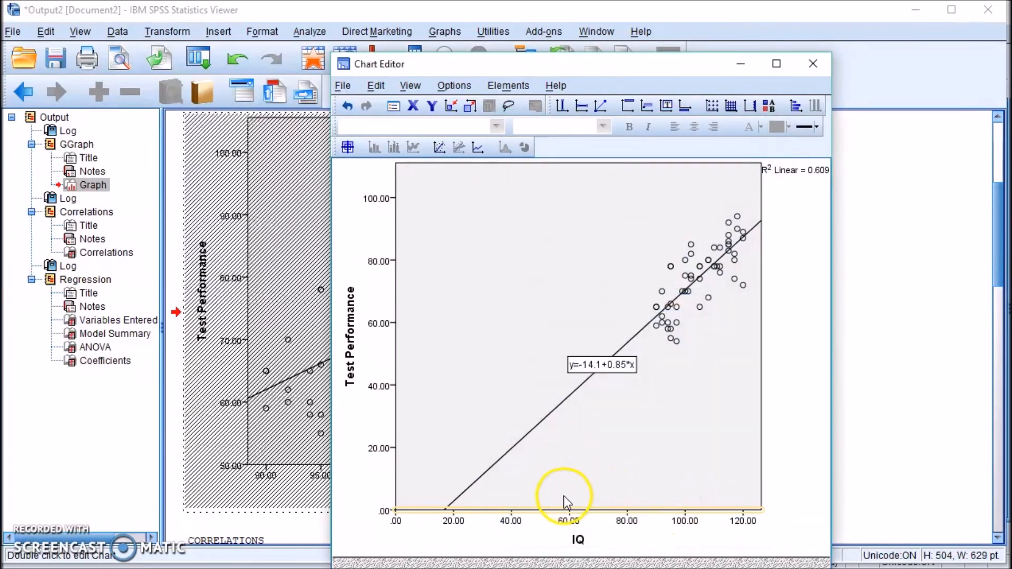
{"action": "left_click", "coordinate": [395, 378]}
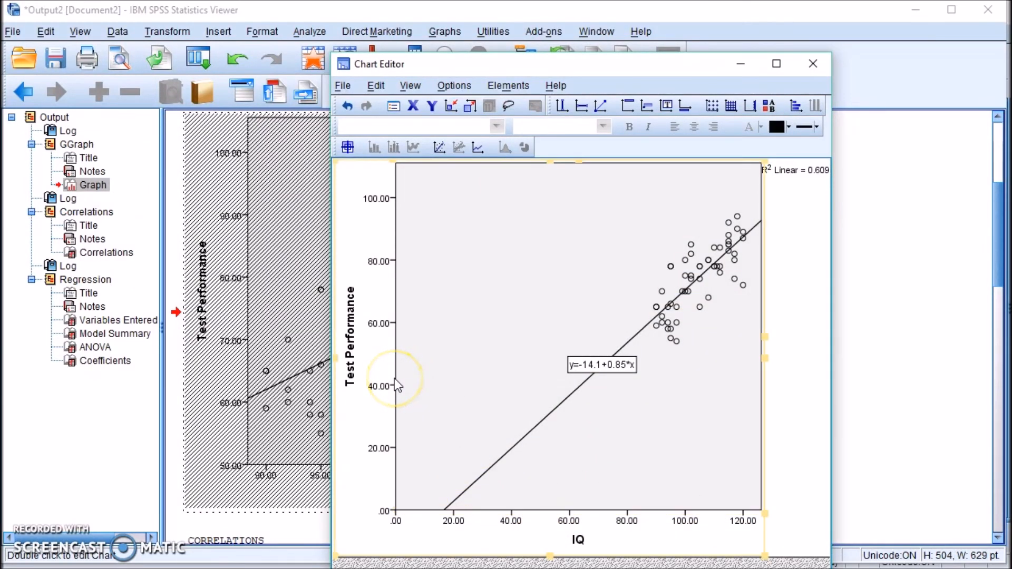
Lower the Test Performance axis minimum to -20, then close the Chart Editor.
{"action": "double_click", "coordinate": [396, 382]}
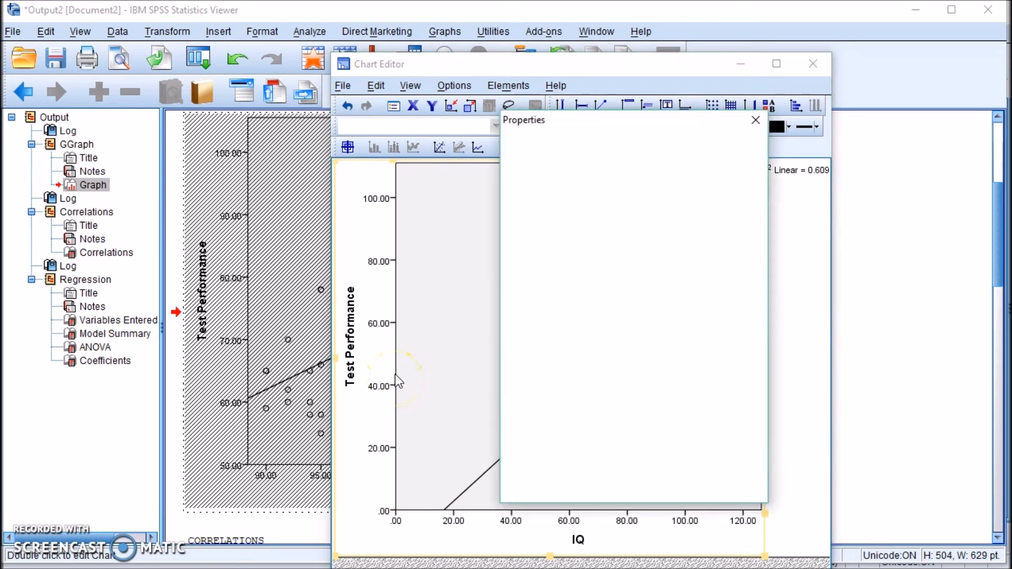
{"action": "left_click", "coordinate": [638, 234]}
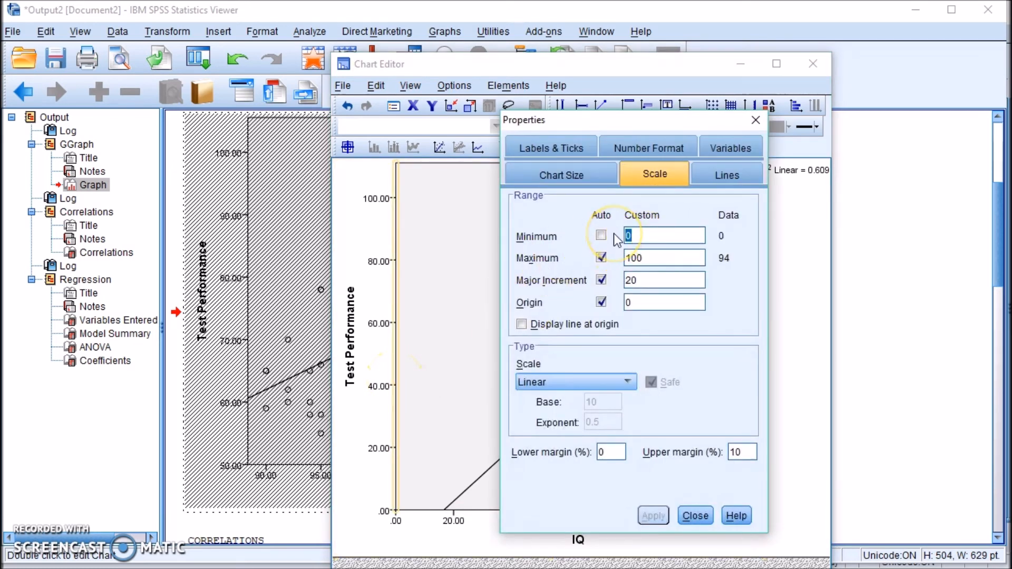
{"action": "type", "text": "-2"}
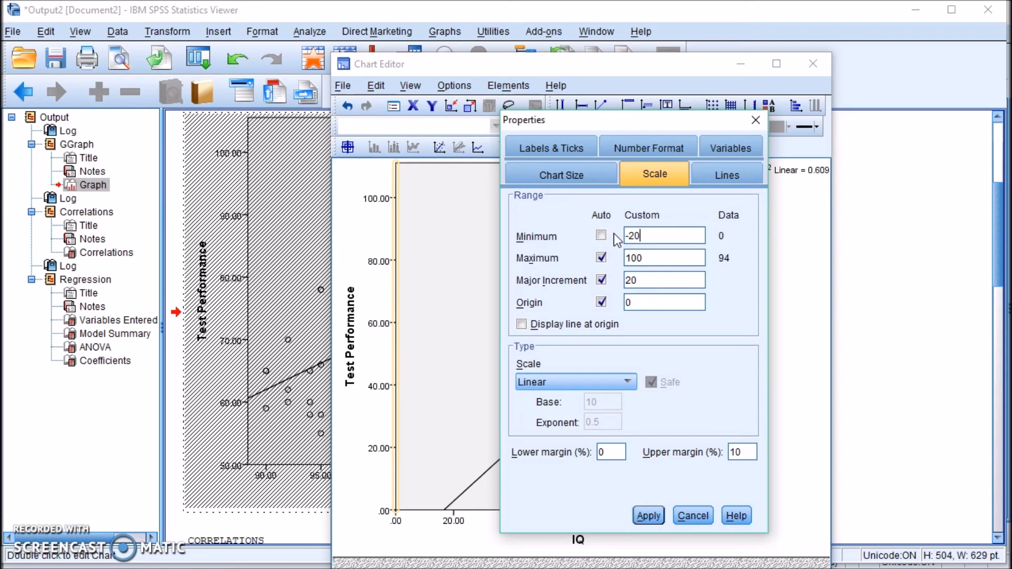
{"action": "left_click", "coordinate": [636, 515]}
{"action": "left_click", "coordinate": [689, 515]}
{"action": "left_click", "coordinate": [791, 372]}
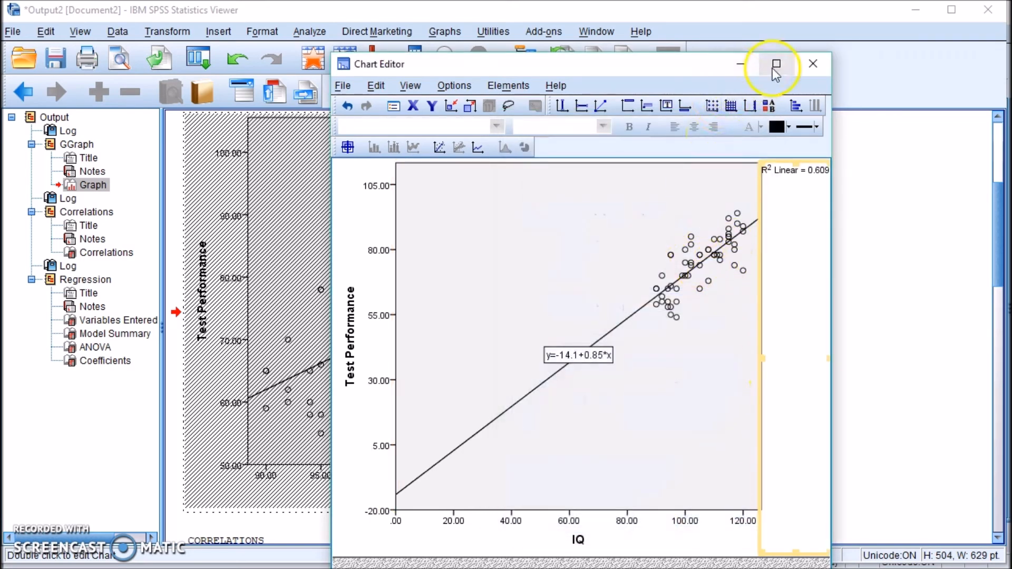
{"action": "left_click", "coordinate": [811, 64]}
{"action": "left_click", "coordinate": [768, 293]}
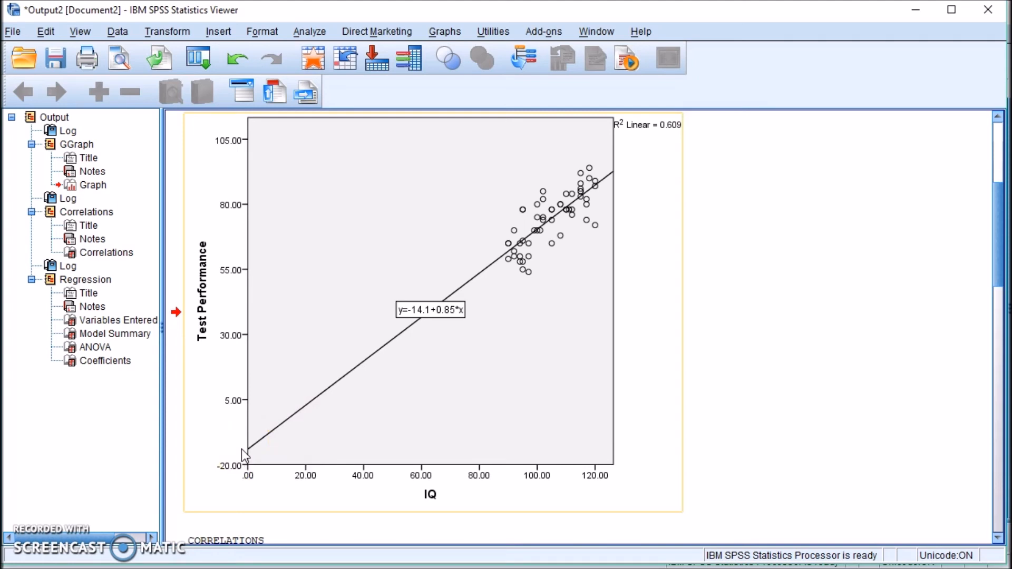
{"action": "left_click", "coordinate": [202, 284]}
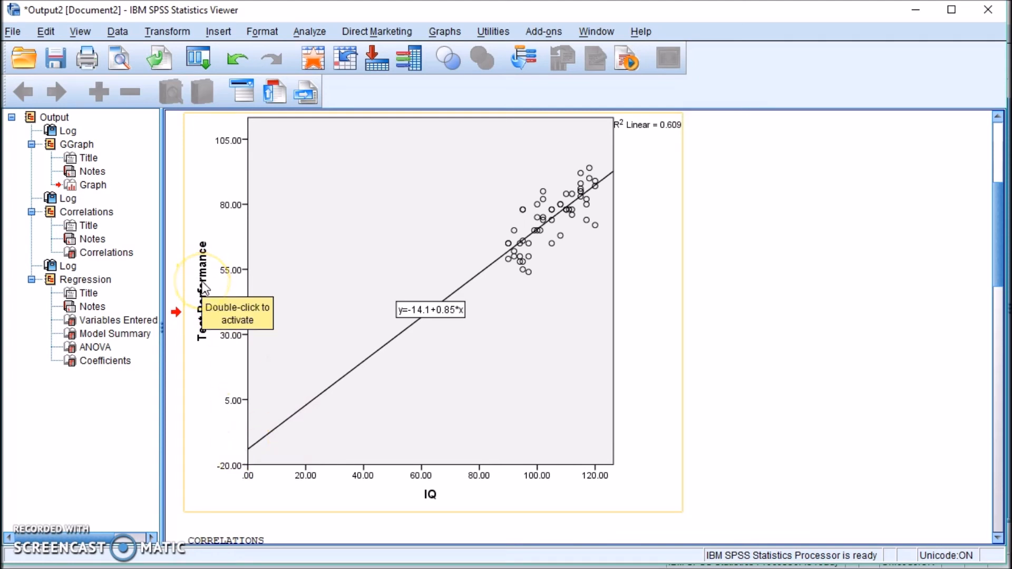
{"action": "left_click", "coordinate": [257, 439]}
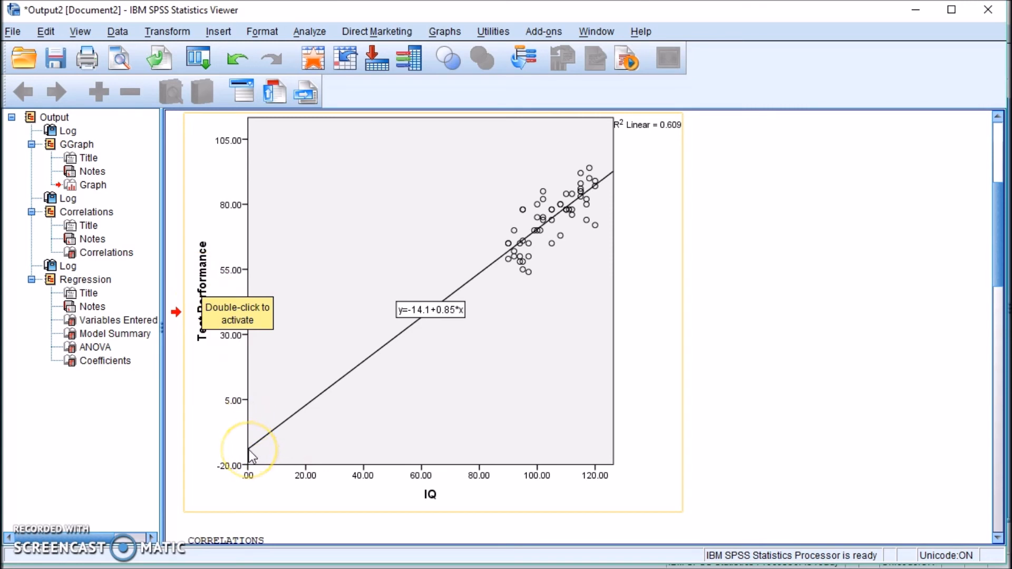
{"action": "left_click", "coordinate": [413, 315]}
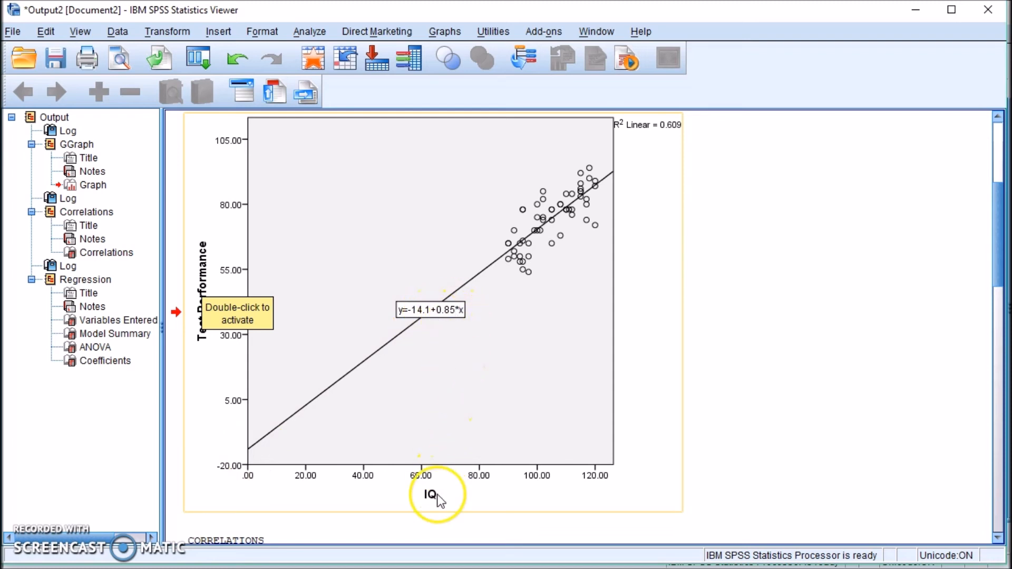
{"action": "scroll", "coordinate": [467, 403], "scroll_direction": "down", "scroll_amount": 10}
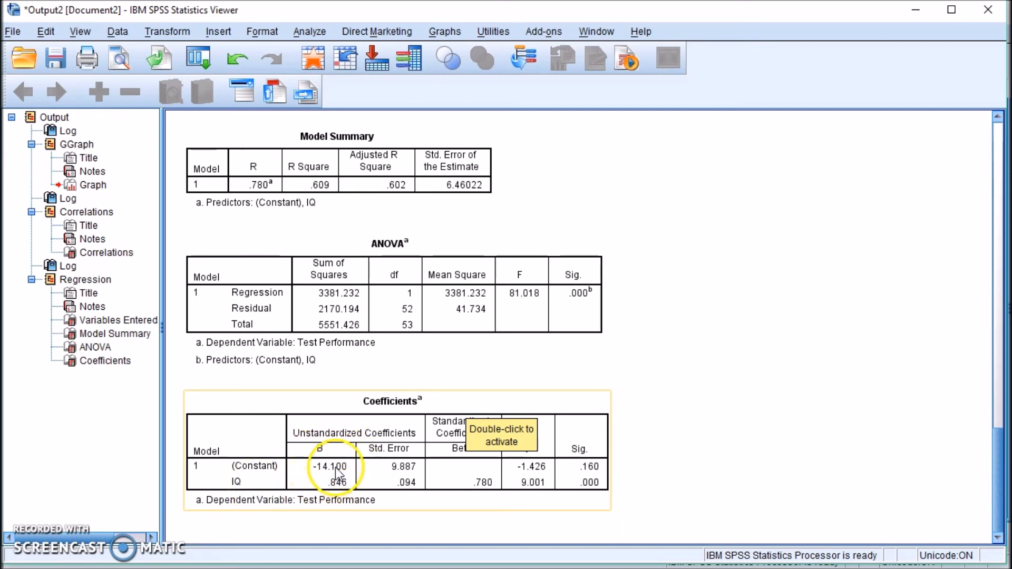
{"action": "scroll", "coordinate": [335, 467], "scroll_direction": "up", "scroll_amount": 15}
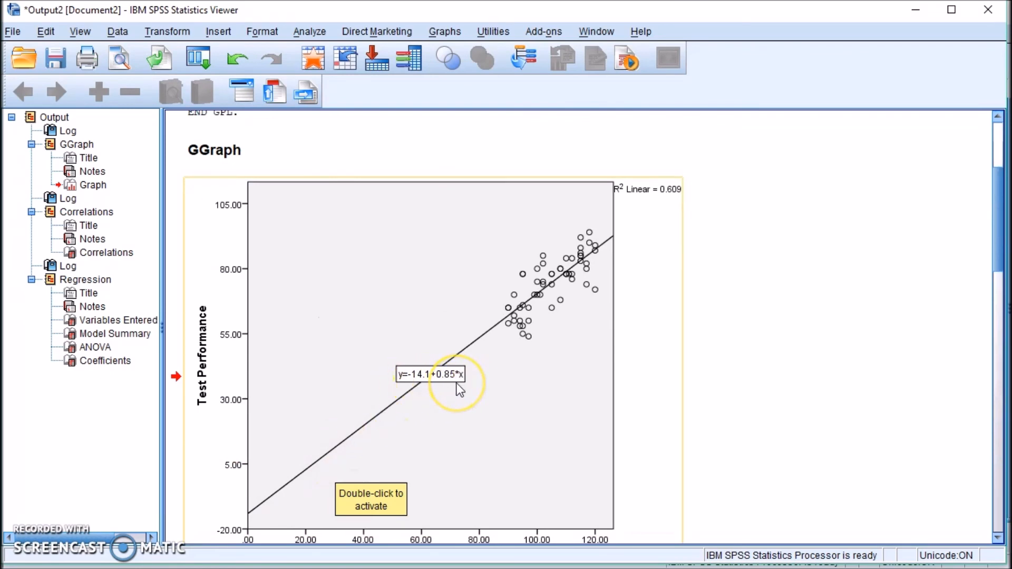
{"action": "scroll", "coordinate": [468, 431], "scroll_direction": "down", "scroll_amount": 10}
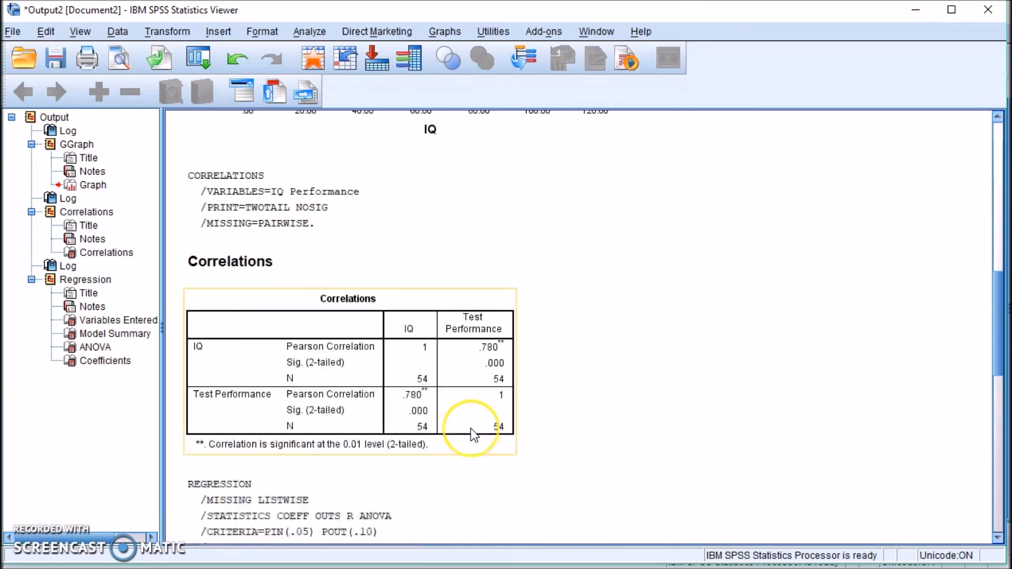
{"action": "scroll", "coordinate": [470, 428], "scroll_direction": "down", "scroll_amount": 6}
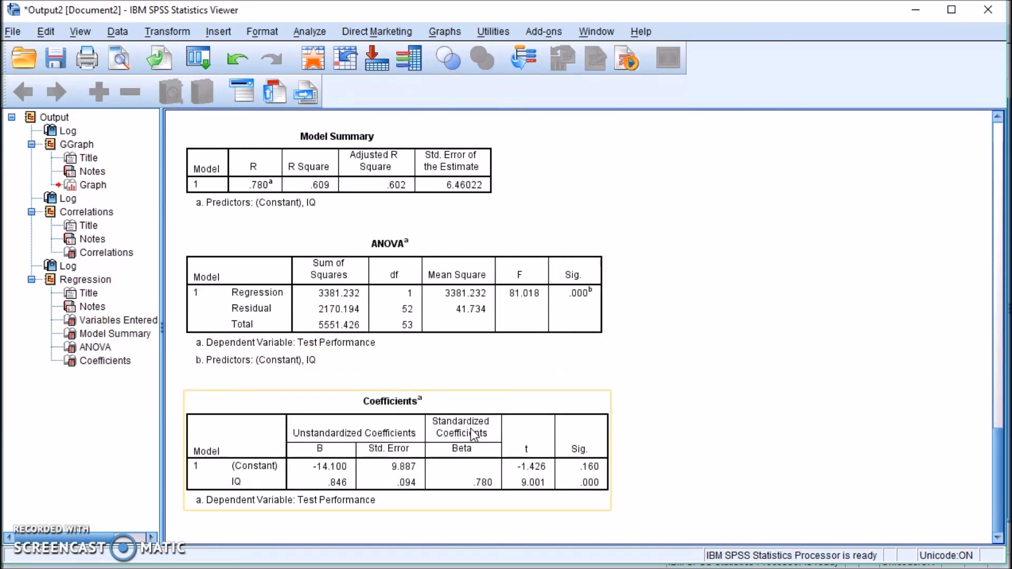
{"action": "left_click", "coordinate": [357, 443]}
{"action": "left_click", "coordinate": [701, 447]}
{"action": "left_click", "coordinate": [503, 445]}
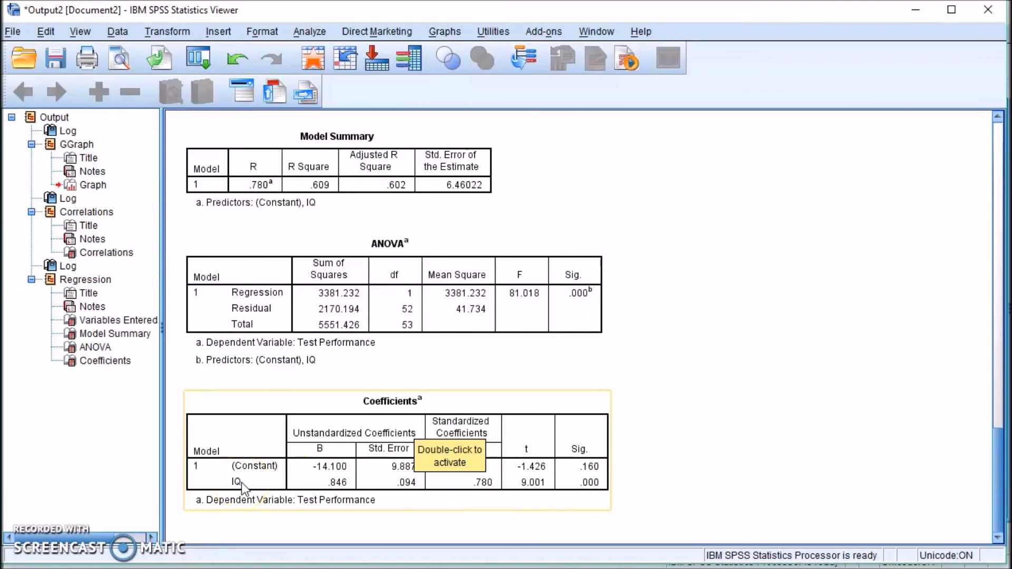
{"action": "left_click", "coordinate": [543, 304]}
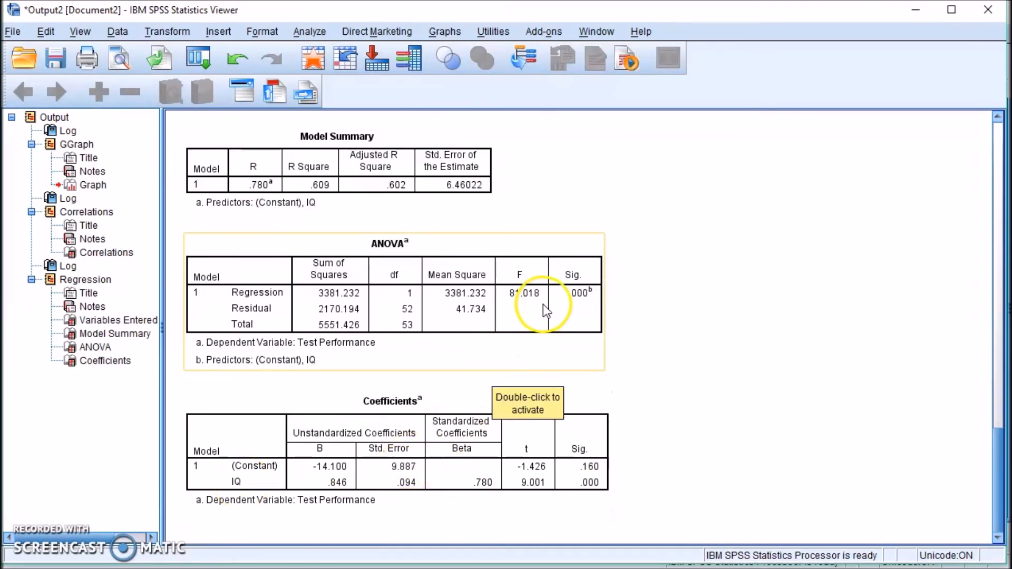
{"action": "scroll", "coordinate": [592, 313], "scroll_direction": "up", "scroll_amount": 15}
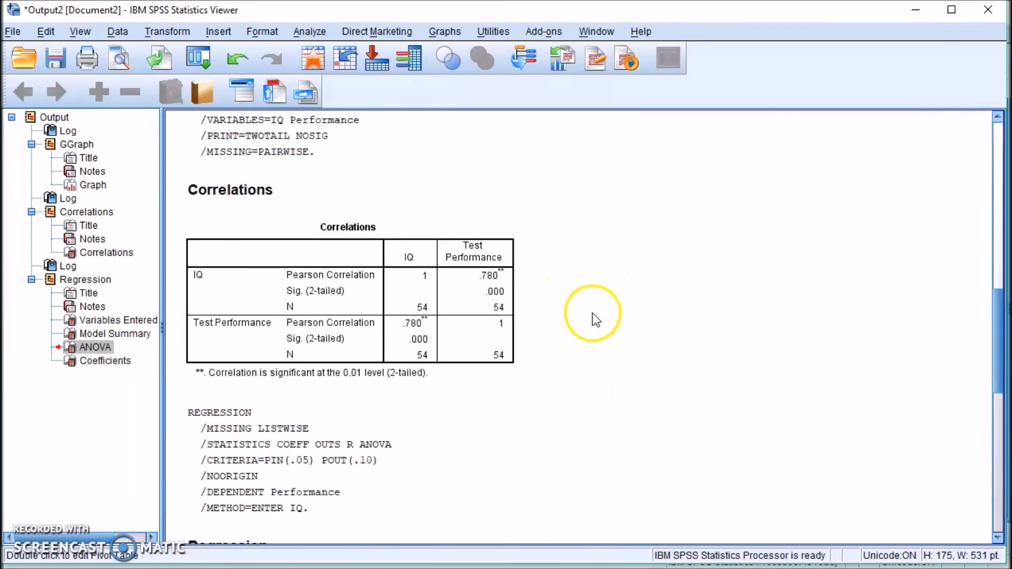
{"action": "scroll", "coordinate": [626, 408], "scroll_direction": "down", "scroll_amount": 15}
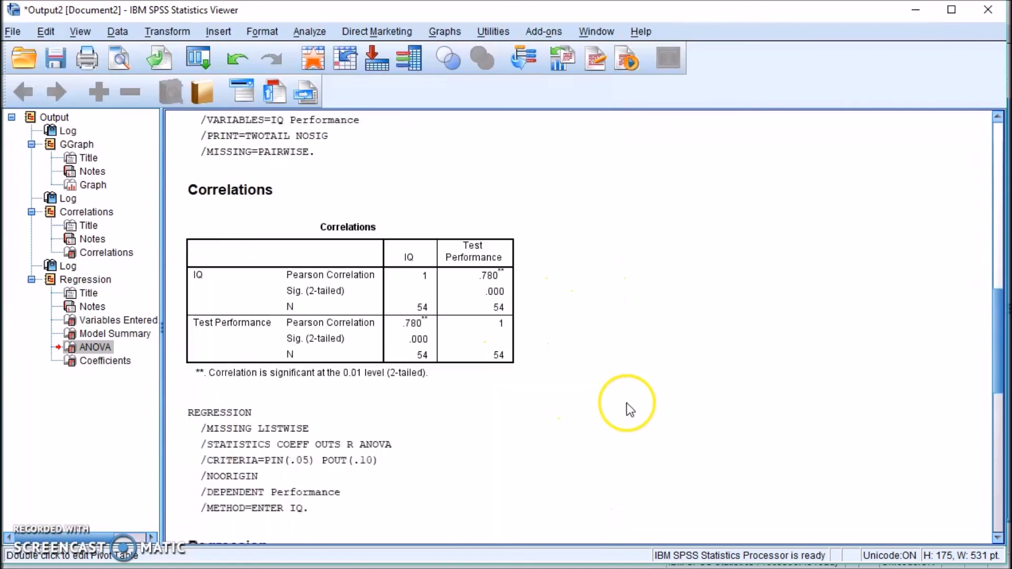
{"action": "left_click", "coordinate": [581, 478]}
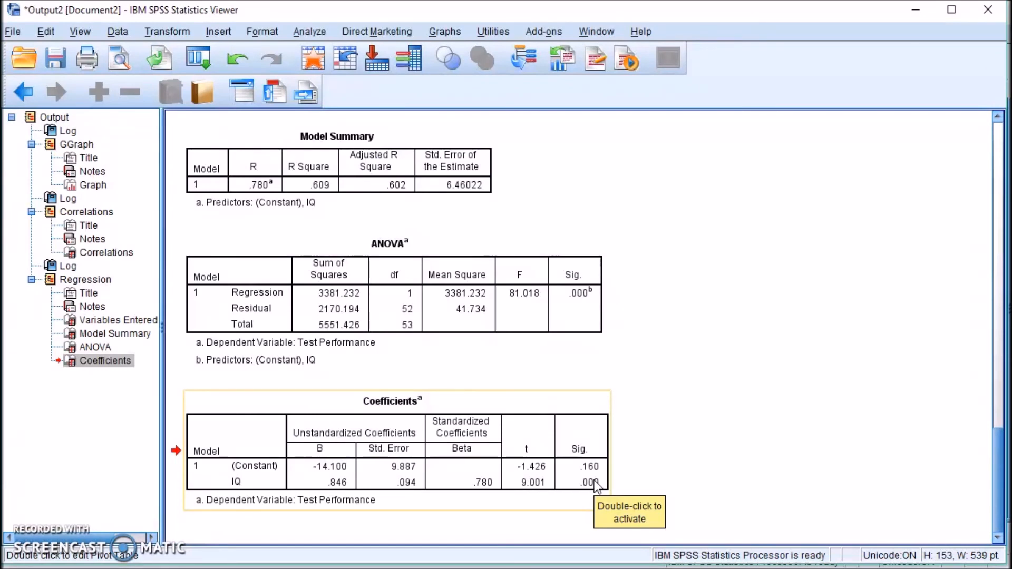
{"action": "left_click", "coordinate": [581, 292]}
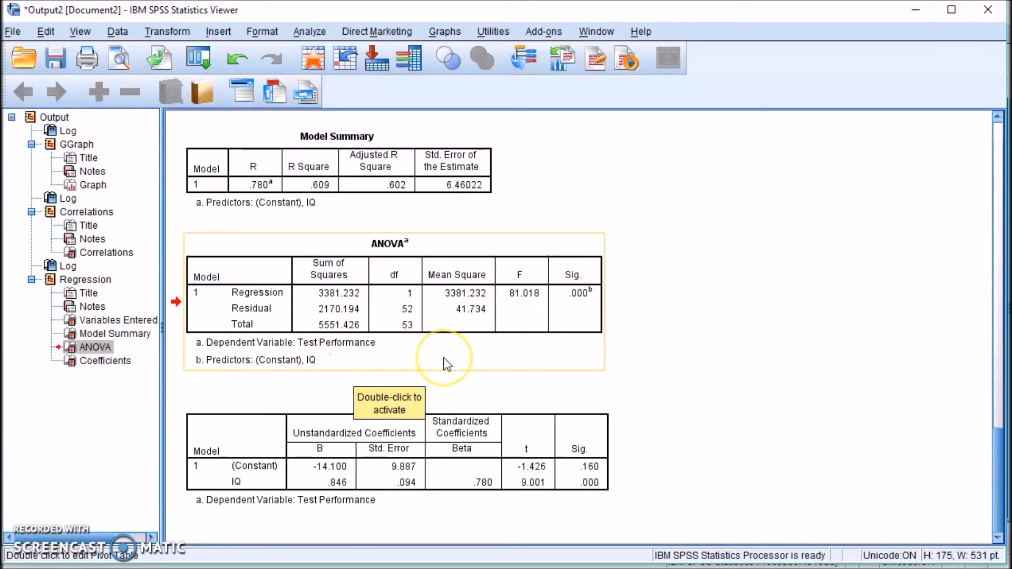
{"action": "left_click", "coordinate": [548, 453]}
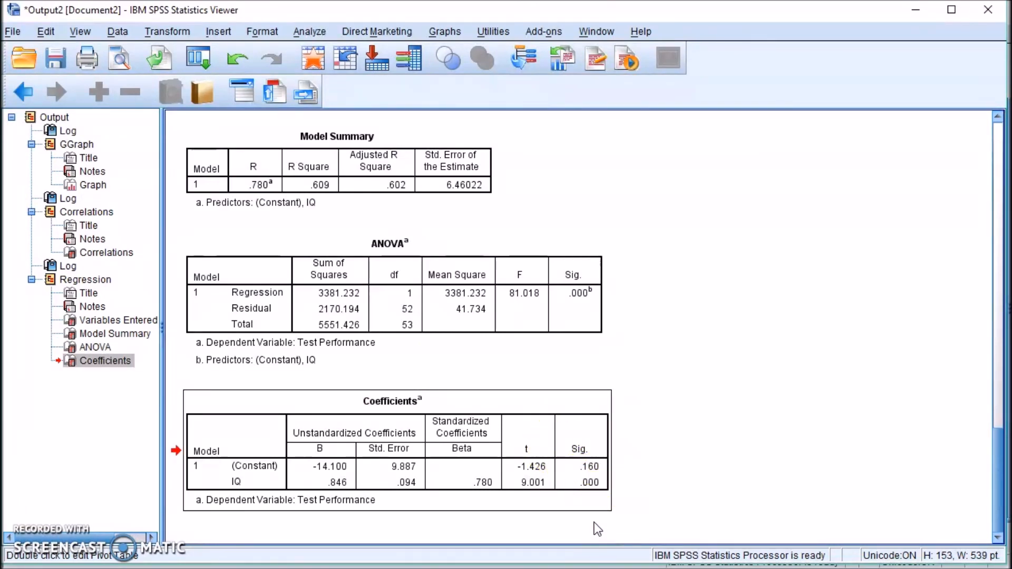
{"action": "left_click", "coordinate": [567, 329]}
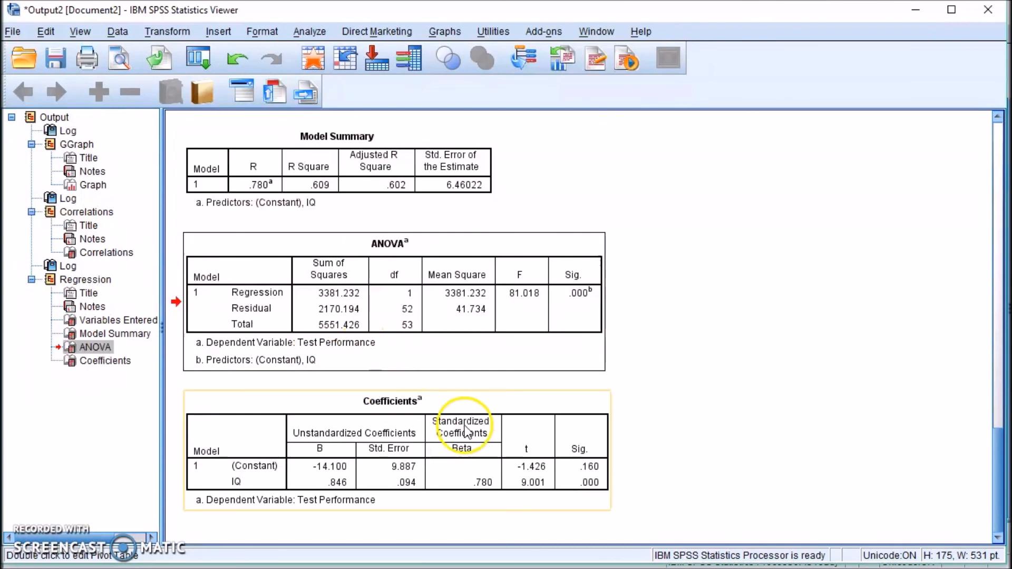
{"action": "left_click", "coordinate": [509, 449]}
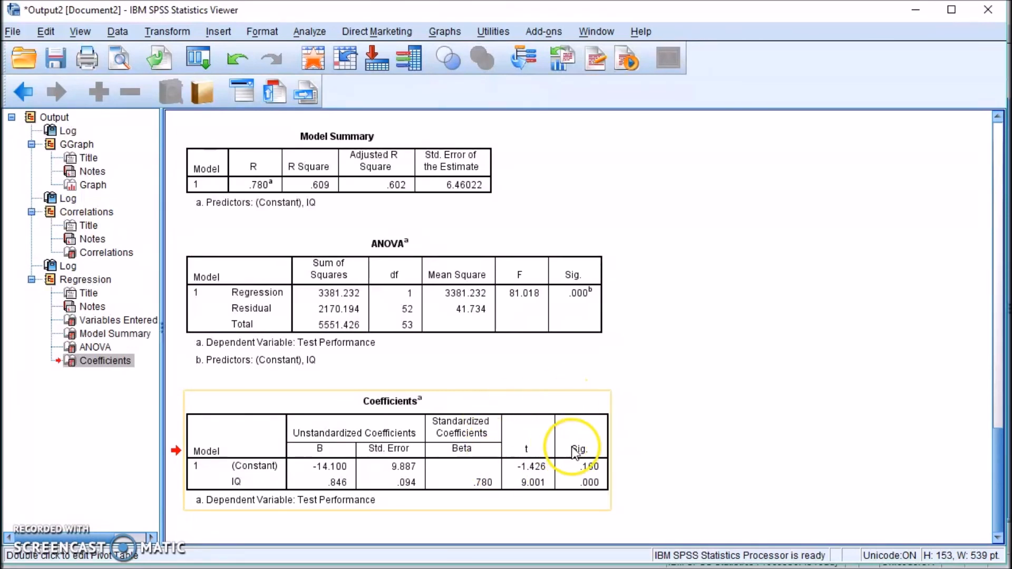
{"action": "left_click", "coordinate": [730, 453]}
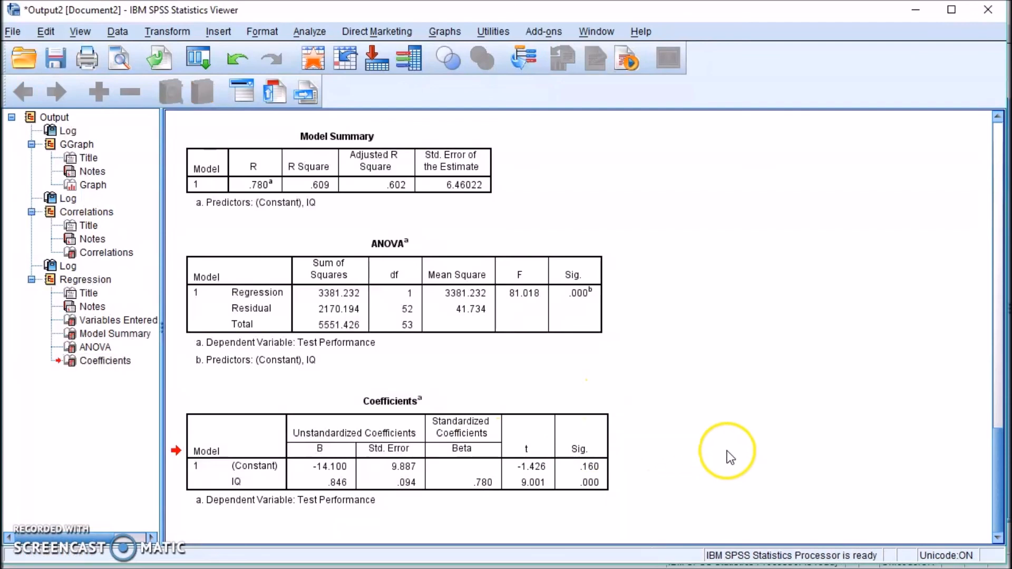
{"action": "scroll", "coordinate": [726, 451], "scroll_direction": "up", "scroll_amount": 15}
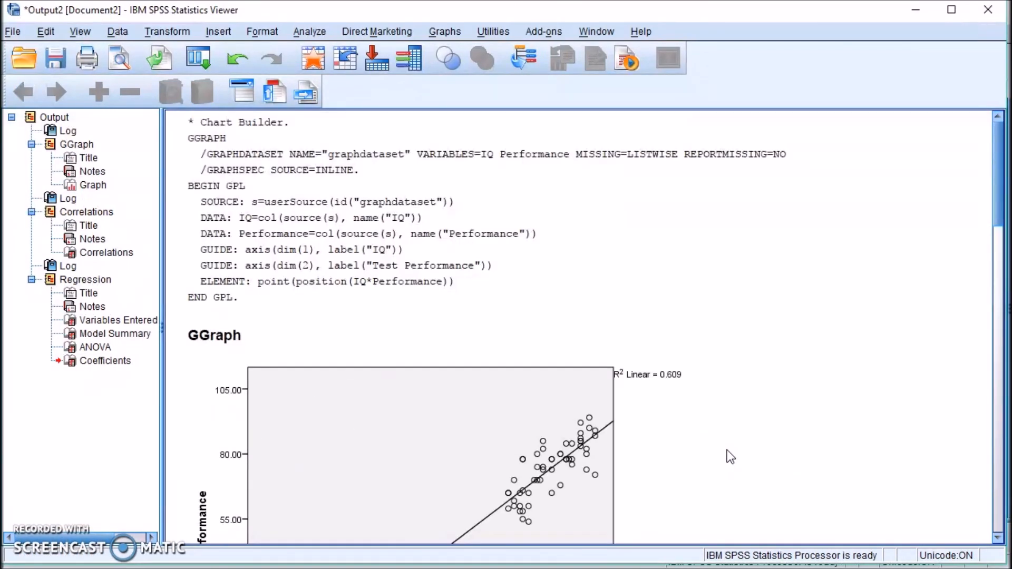
{"action": "scroll", "coordinate": [724, 447], "scroll_direction": "down", "scroll_amount": 5}
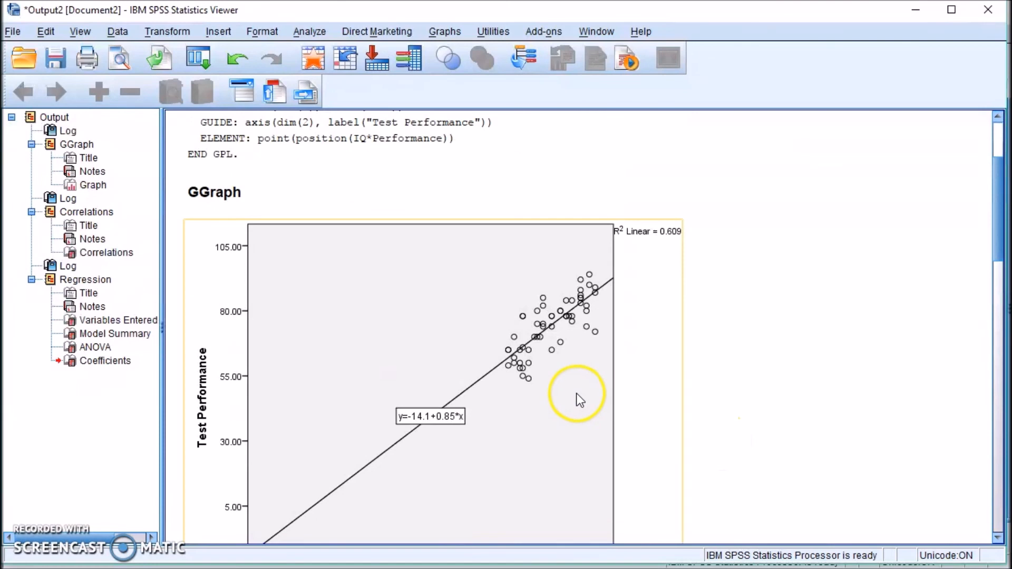
{"action": "left_click", "coordinate": [518, 346]}
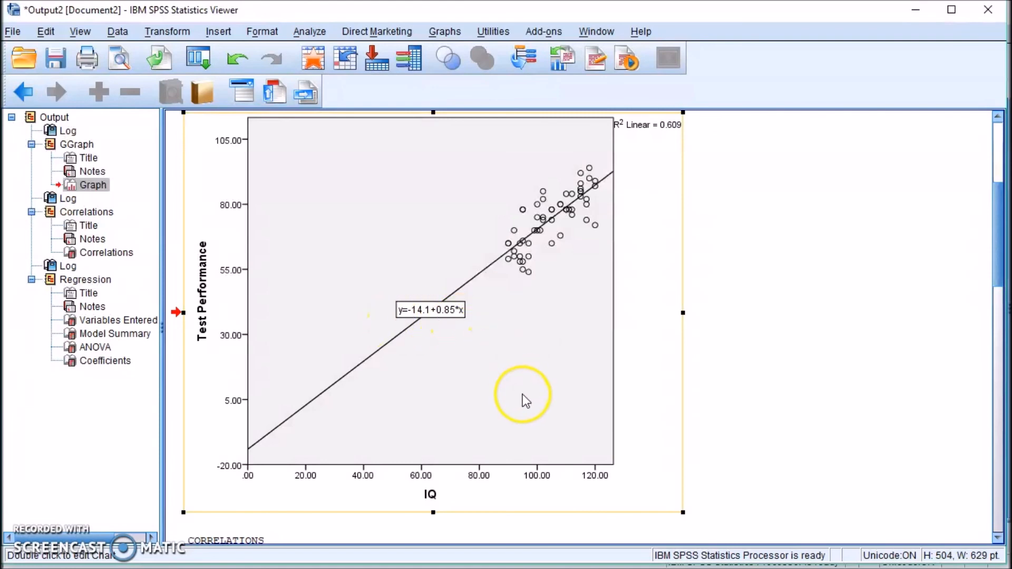
{"action": "scroll", "coordinate": [523, 394], "scroll_direction": "down", "scroll_amount": 10}
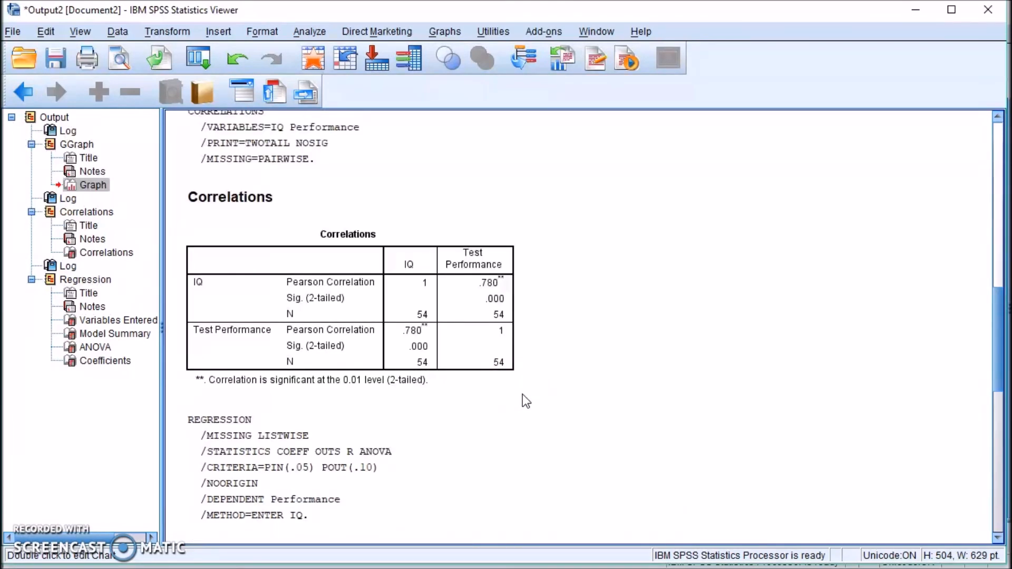
{"action": "left_click", "coordinate": [429, 322]}
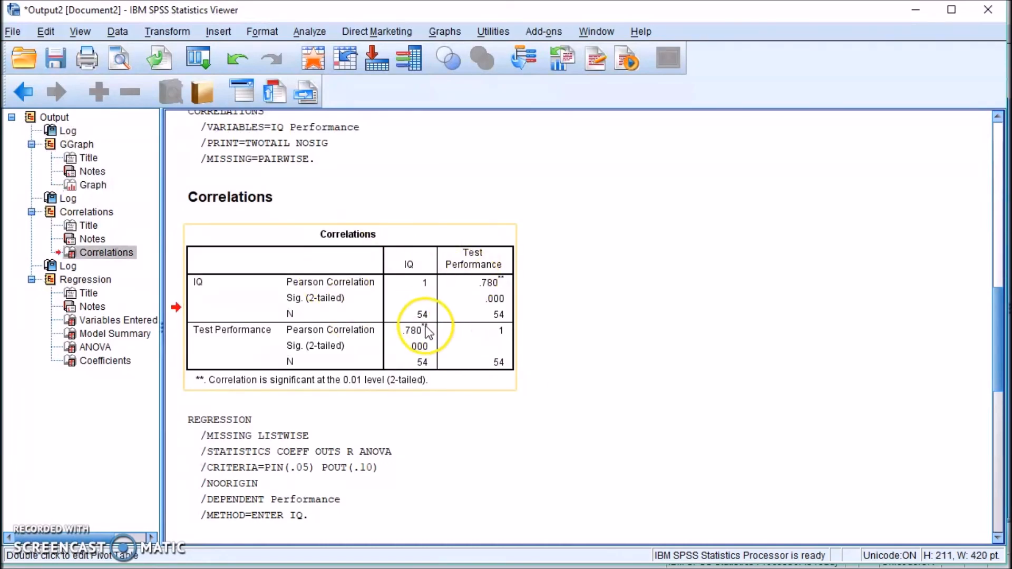
{"action": "scroll", "coordinate": [618, 440], "scroll_direction": "down", "scroll_amount": 15}
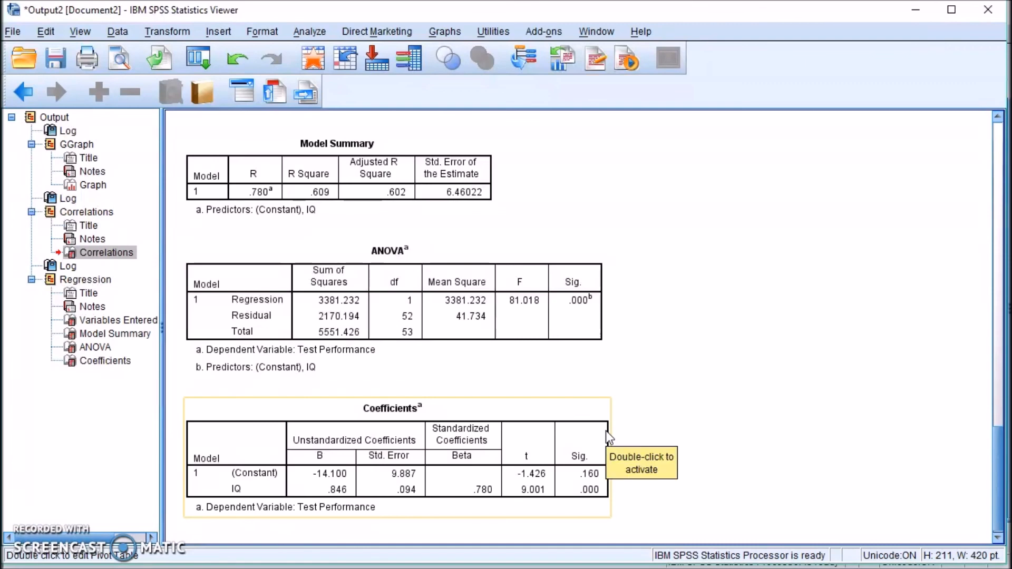
{"action": "scroll", "coordinate": [606, 431], "scroll_direction": "up", "scroll_amount": 3}
{"action": "scroll", "coordinate": [605, 431], "scroll_direction": "down", "scroll_amount": 3}
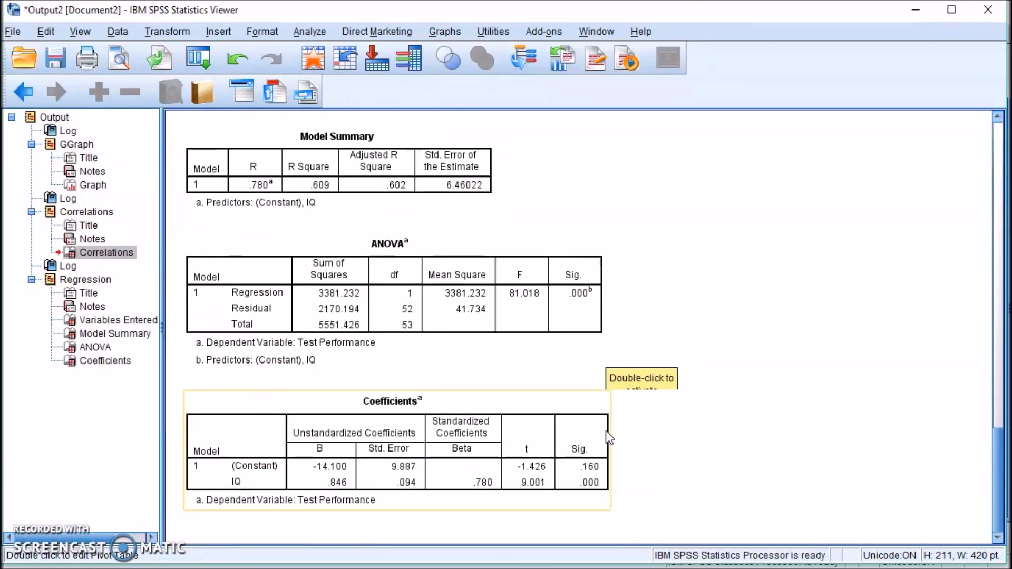